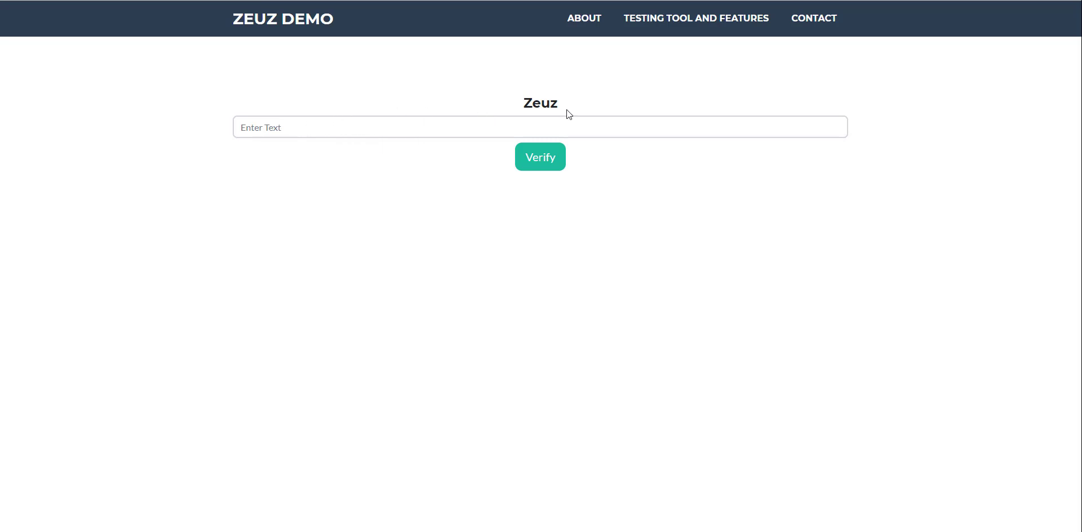
# Copy the heading word "Zeuz" into the text field and verify it
pyautogui.doubleClick(535, 103)
pyautogui.hotkey('ctrl', 'c')
pyautogui.click(416, 126)
pyautogui.hotkey('ctrl', 'v')
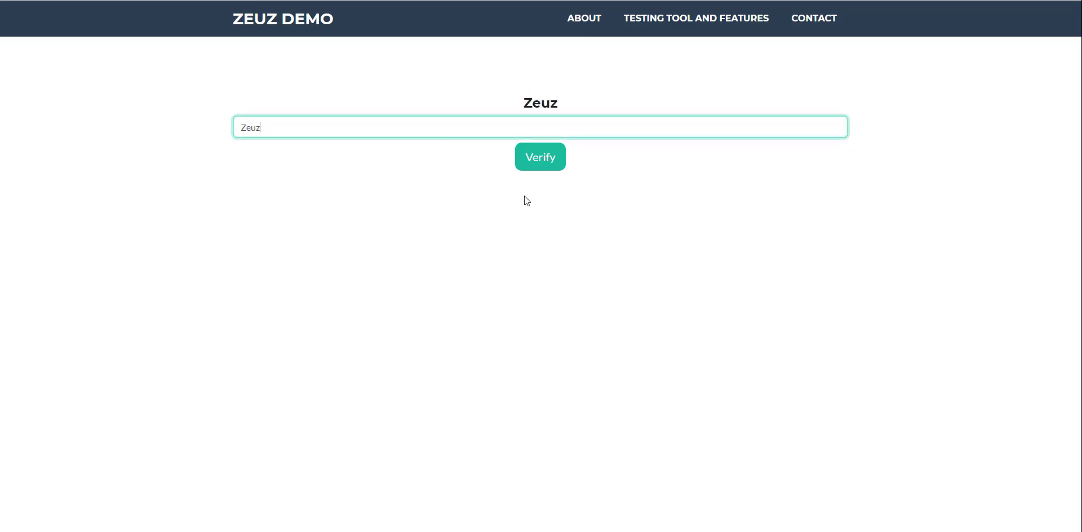
pyautogui.click(541, 169)
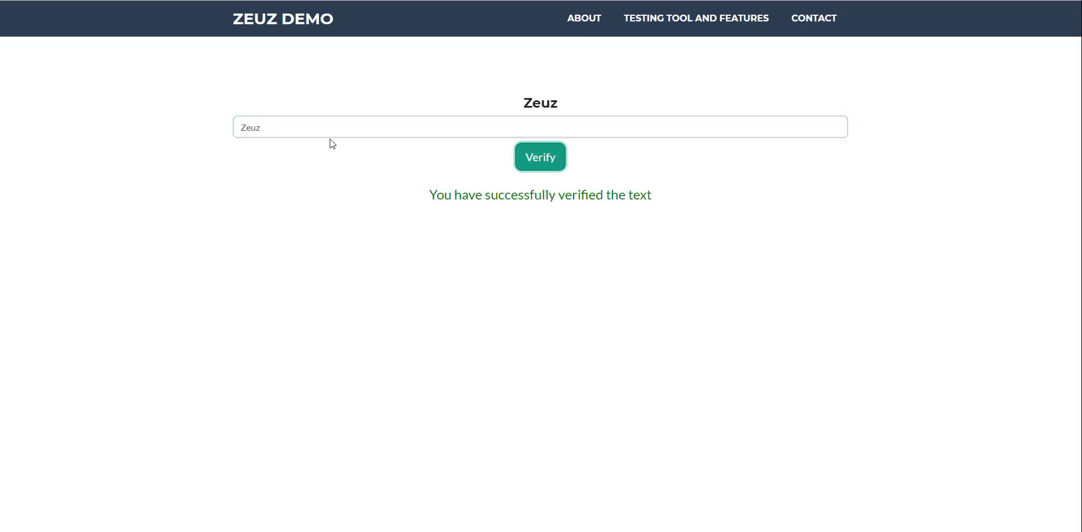
# Change the entered text to "Zeuzd", verify it and highlight the resulting message
pyautogui.click(320, 132)
pyautogui.write('d')
pyautogui.click(540, 168)
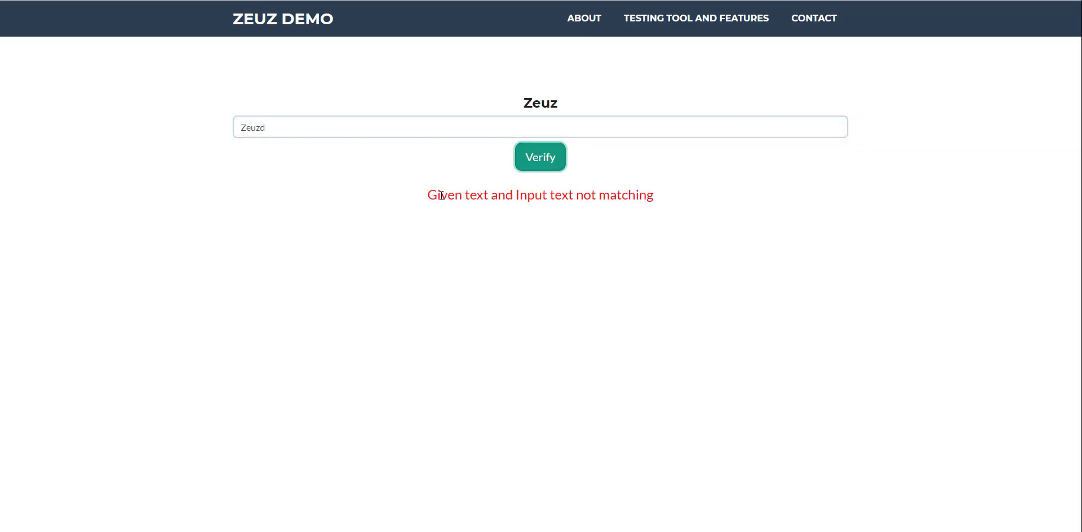
pyautogui.moveTo(422, 200); pyautogui.dragTo(669, 208)
# Correct the entered text to "Zeuz", verify it again and clear the field
pyautogui.click(300, 126)
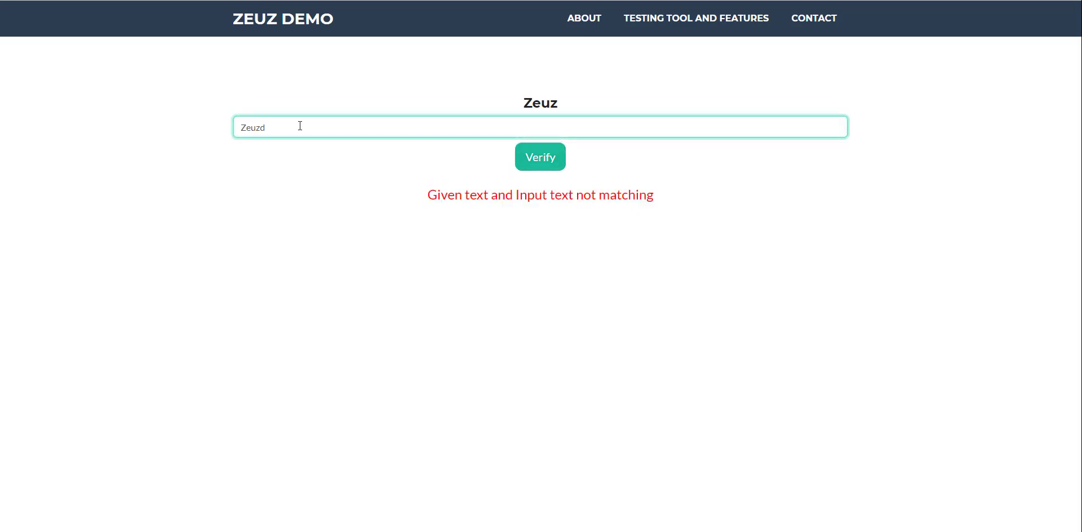
pyautogui.press('BackSpace')
pyautogui.click(541, 158)
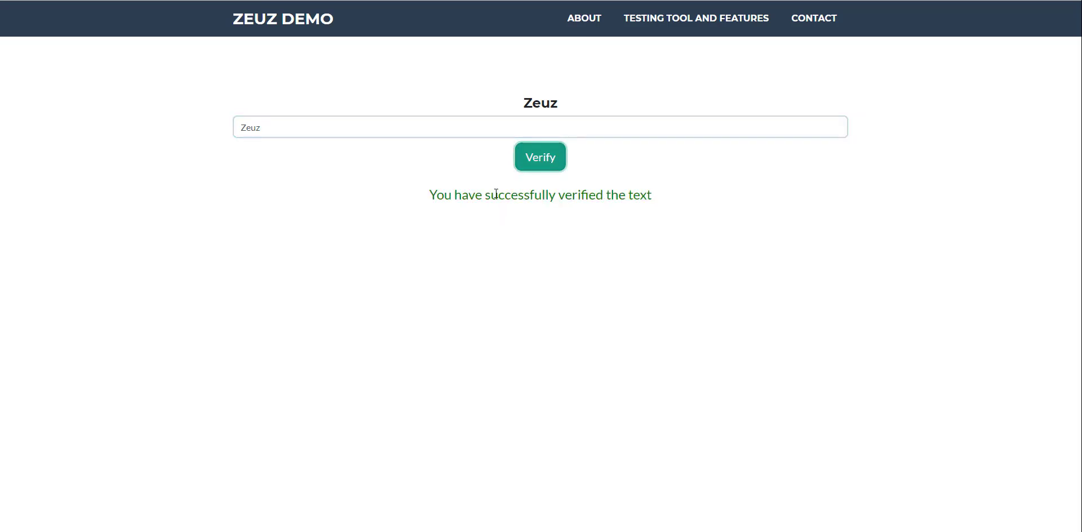
pyautogui.doubleClick(283, 129)
pyautogui.press('BackSpace')
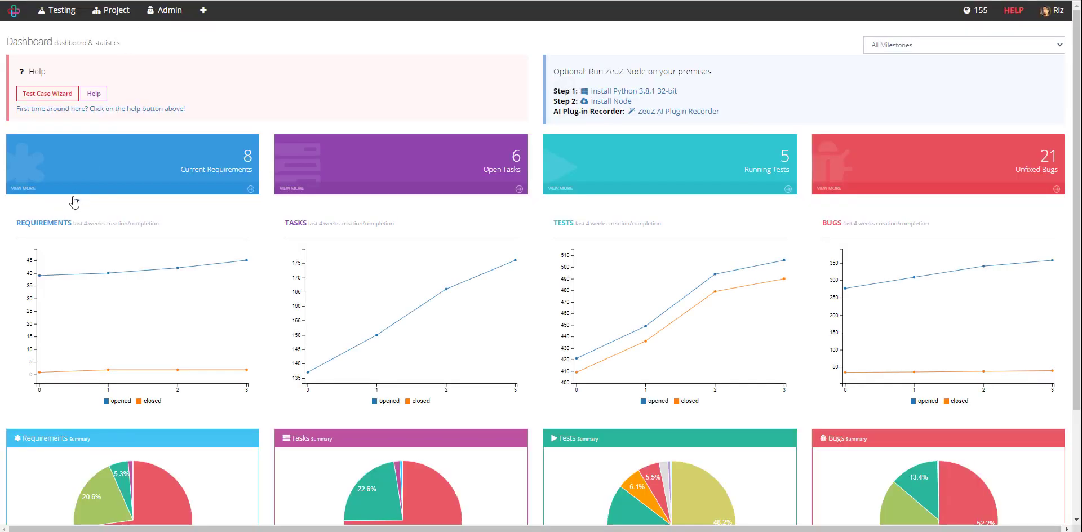
# In ZeuZ, create and submit a new test case titled "Capture a variable and compare"
pyautogui.click(55, 15)
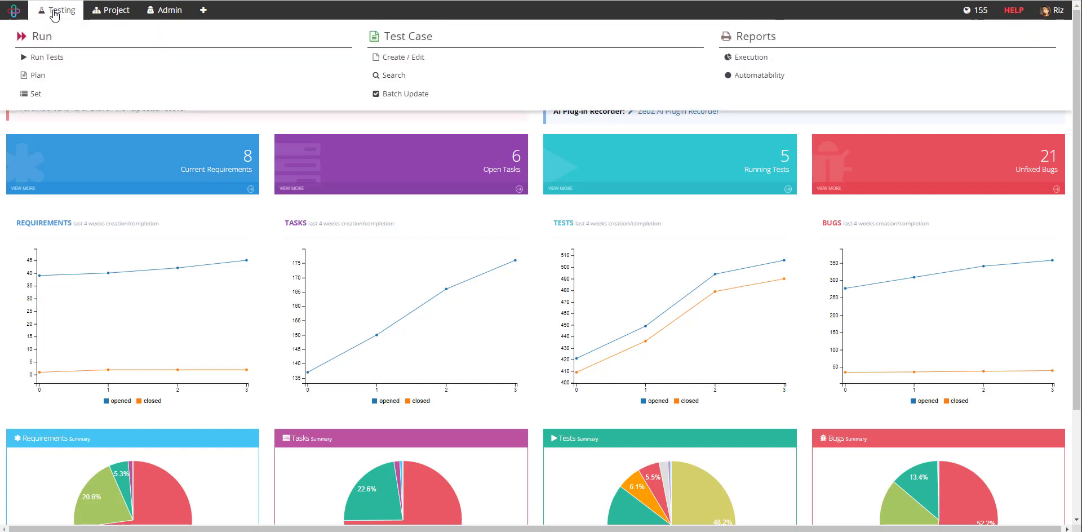
pyautogui.click(426, 58)
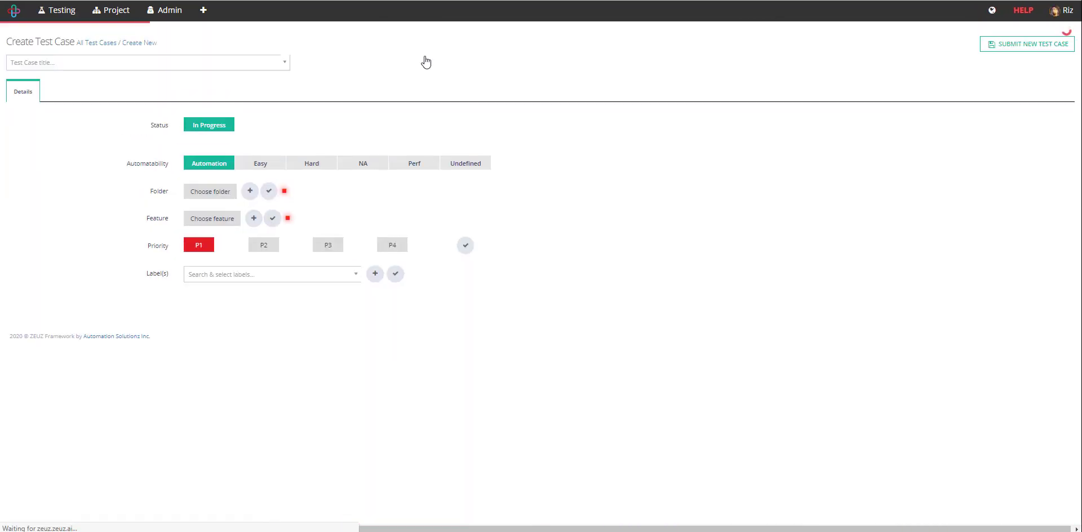
pyautogui.click(135, 63)
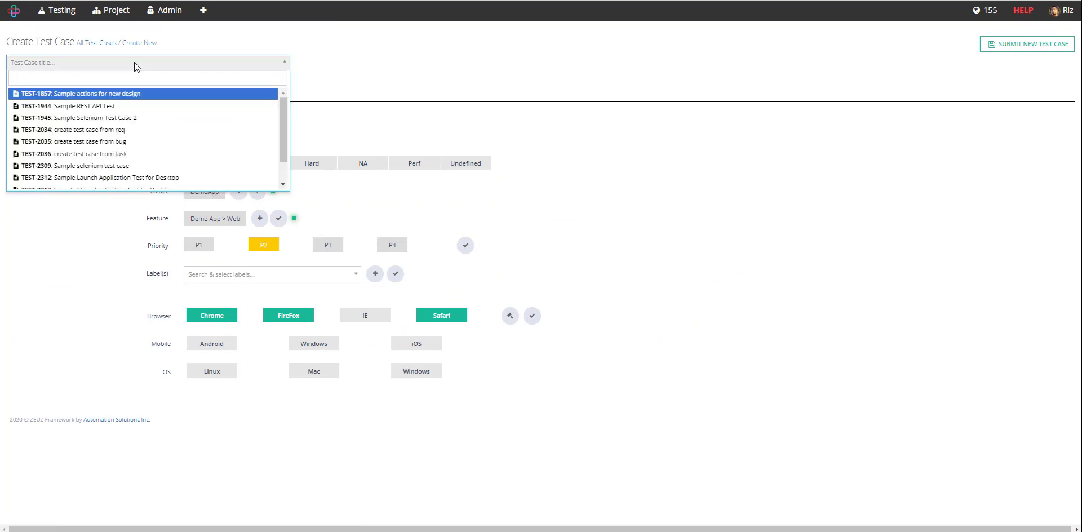
pyautogui.write('V')
pyautogui.write('Capture')
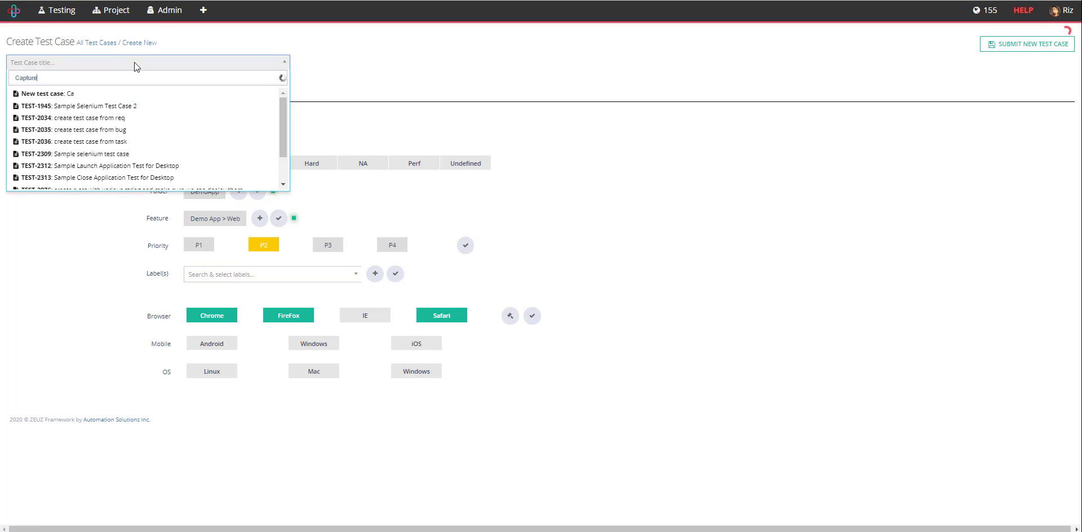
pyautogui.write(' a ')
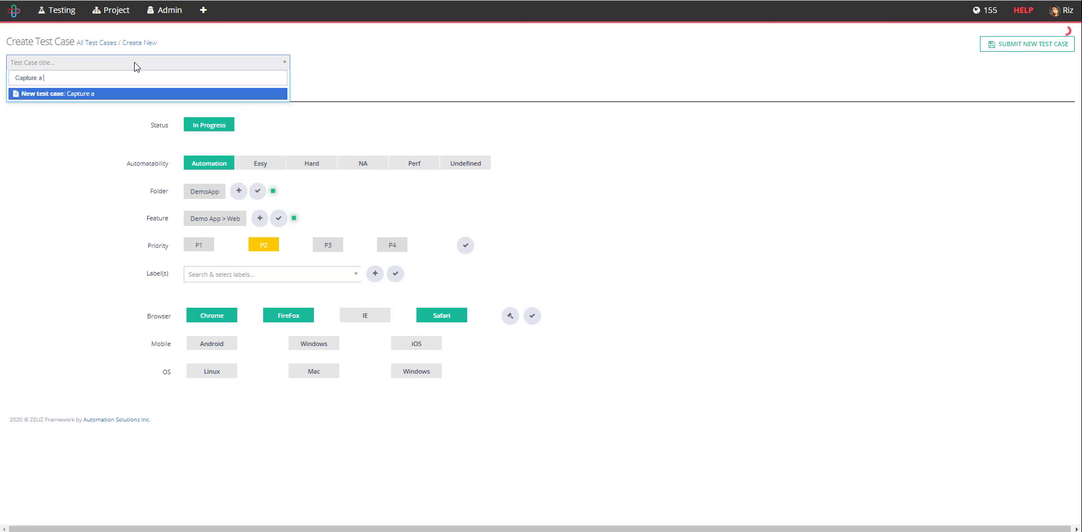
pyautogui.write('variable and compare')
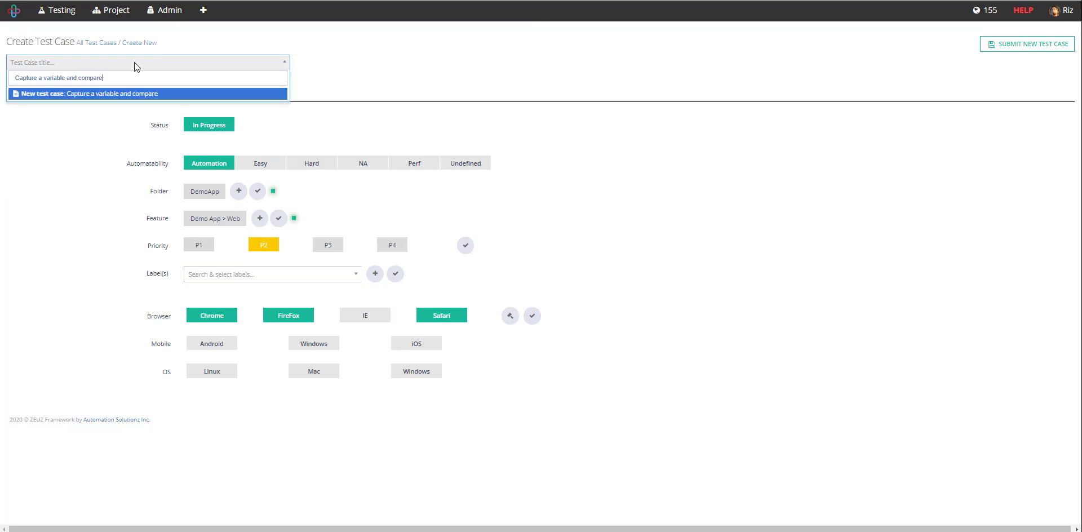
pyautogui.press('Return')
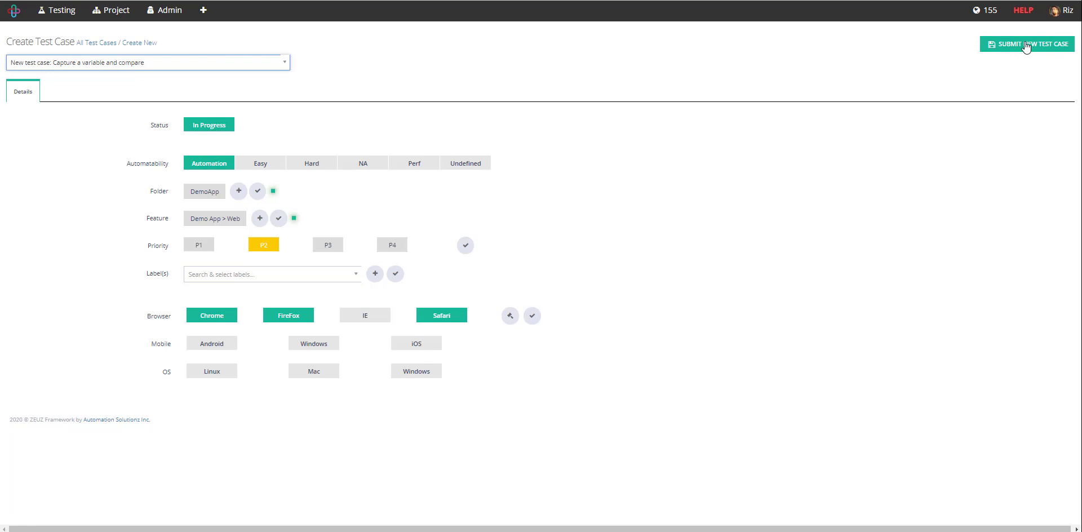
pyautogui.click(1027, 47)
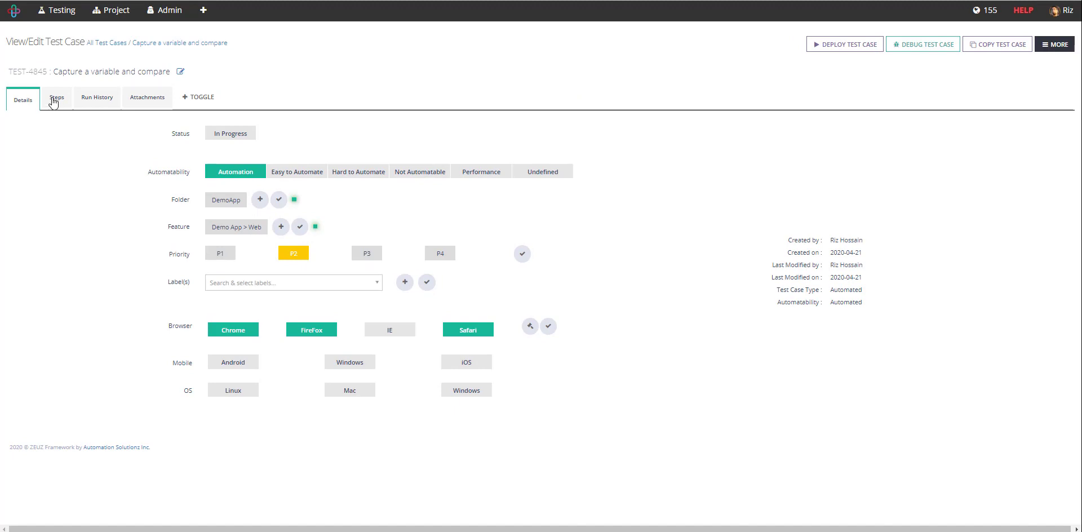
# Add the existing step "Go To Demo Login Page" above the Sequential Actions step of the test case
pyautogui.click(54, 99)
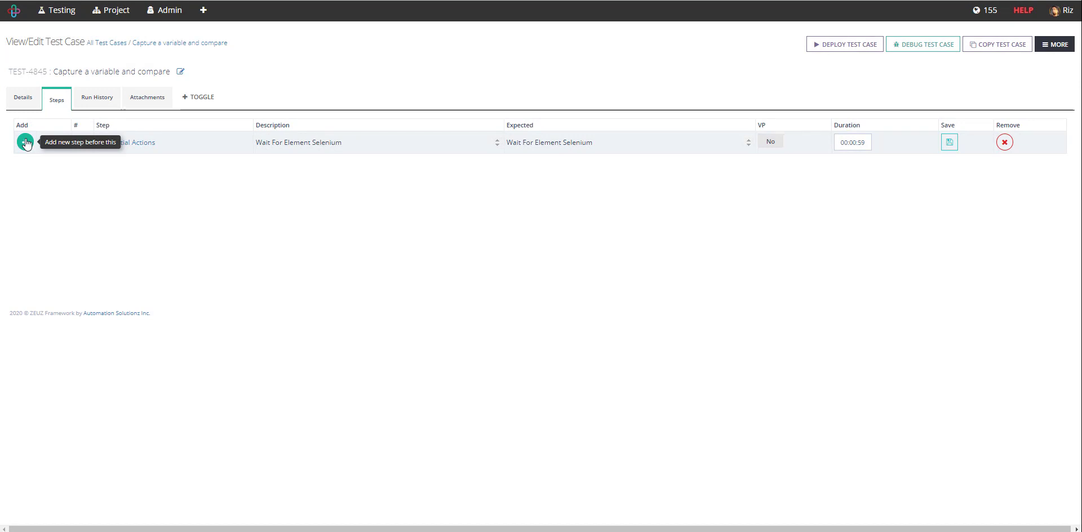
pyautogui.click(25, 142)
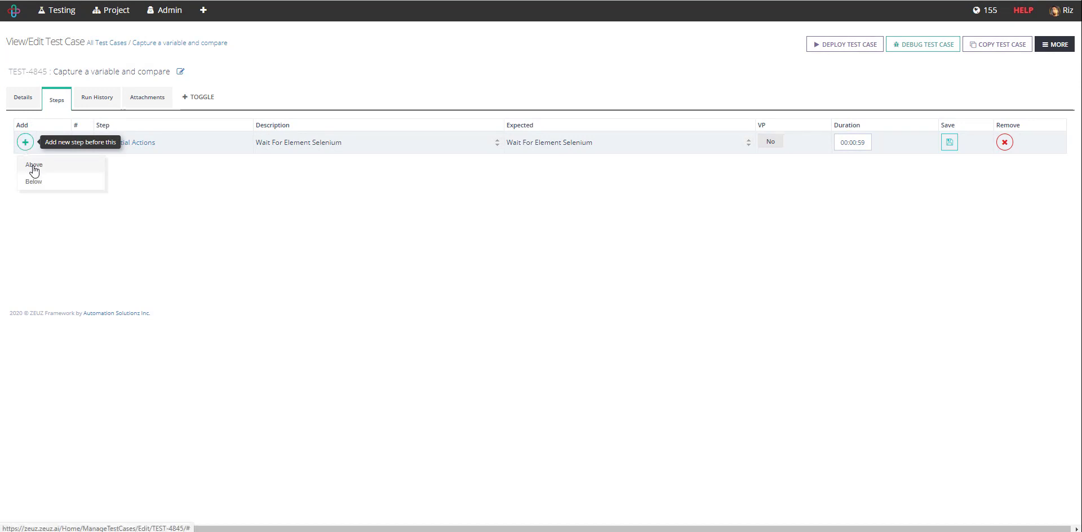
pyautogui.click(34, 171)
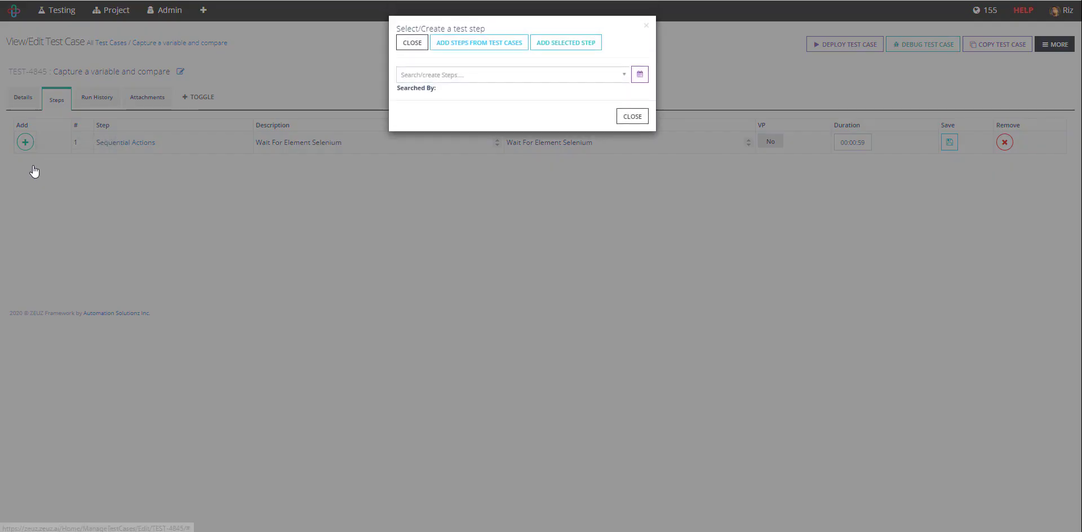
pyautogui.click(573, 77)
pyautogui.write('Go to')
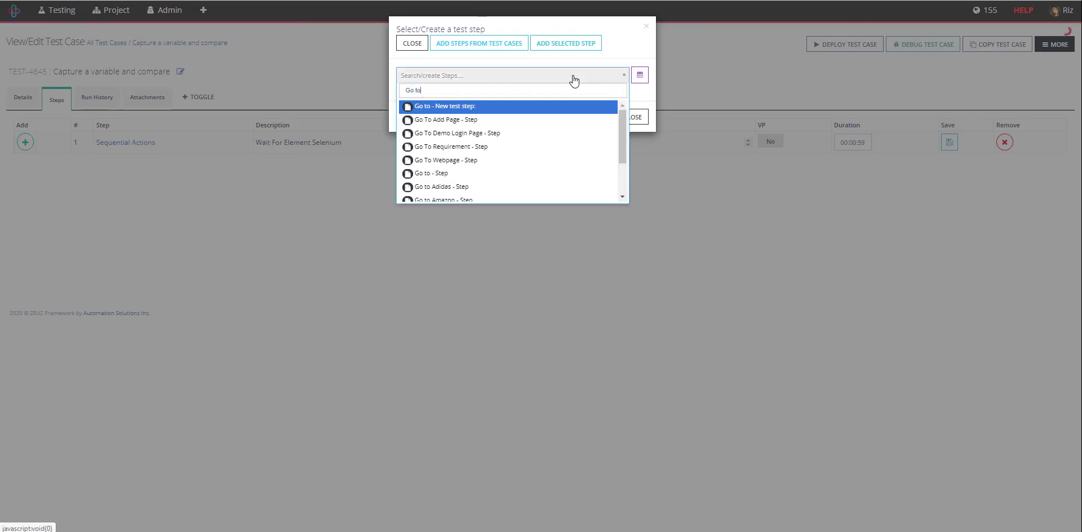
pyautogui.click(490, 134)
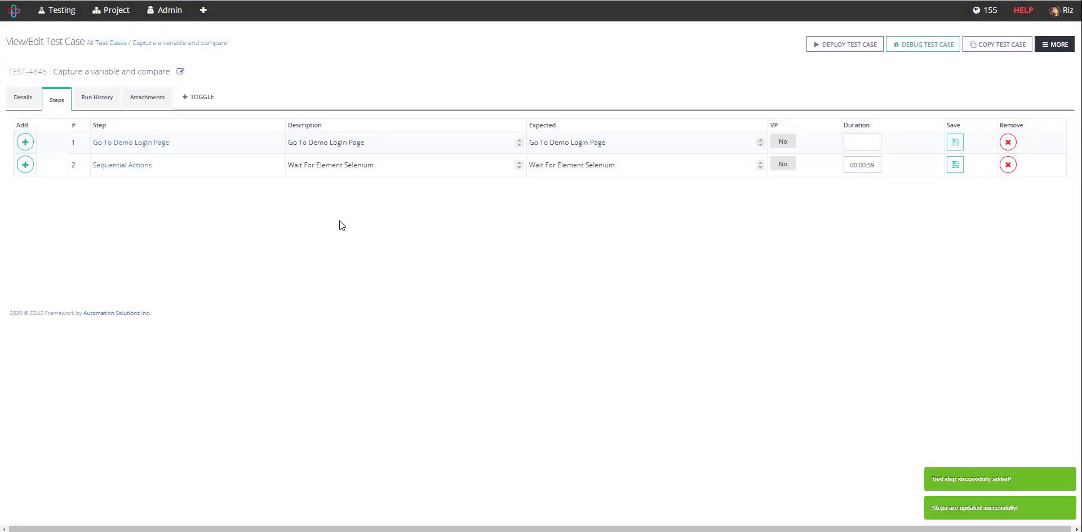
# Add the "Go to Webpage" action to the Go To Demo Login Page step
pyautogui.click(130, 144)
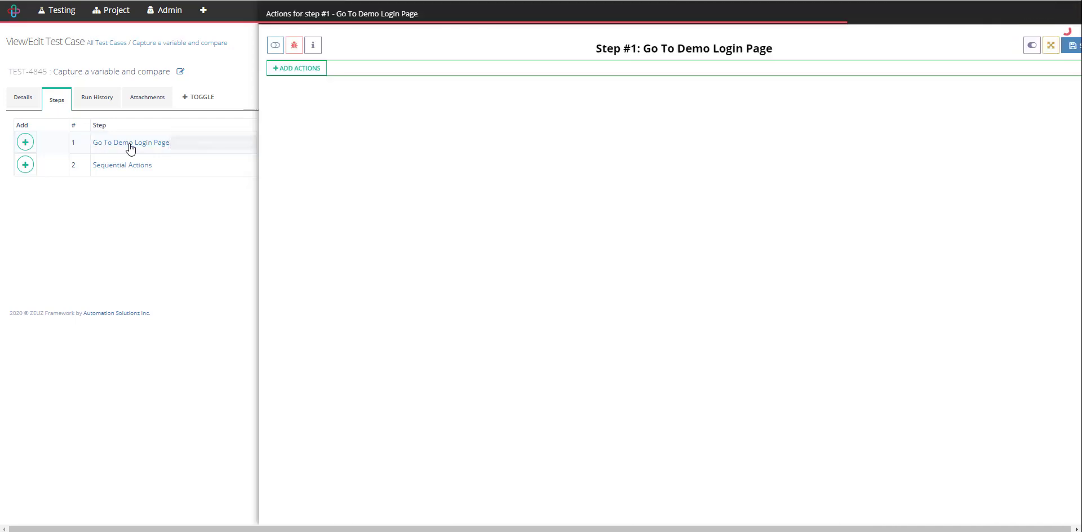
pyautogui.click(265, 72)
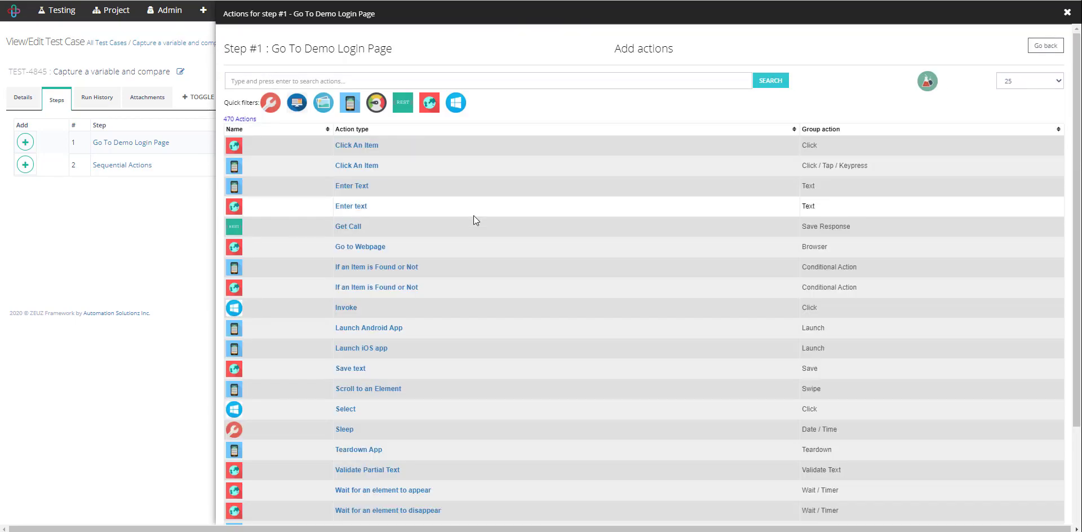
pyautogui.click(370, 249)
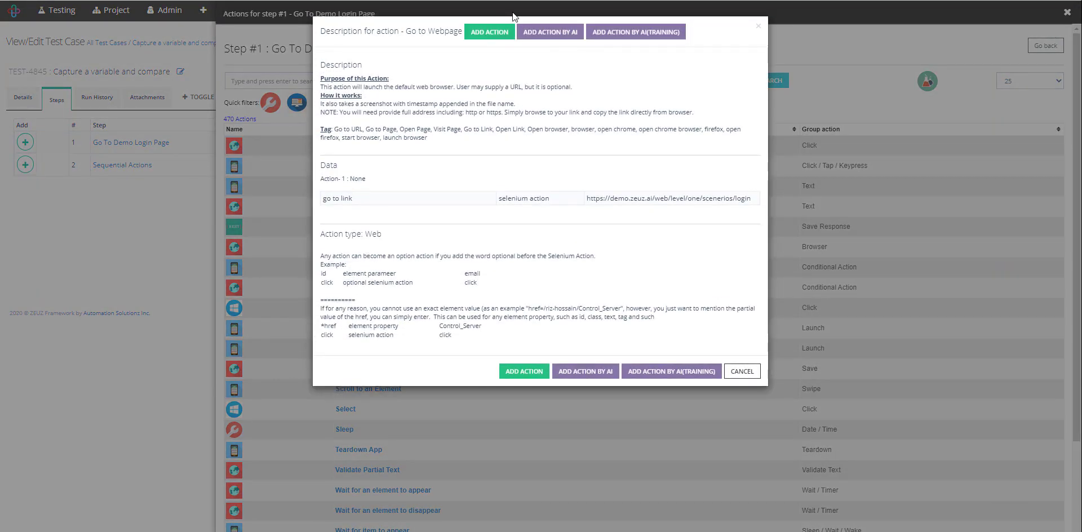
pyautogui.click(489, 32)
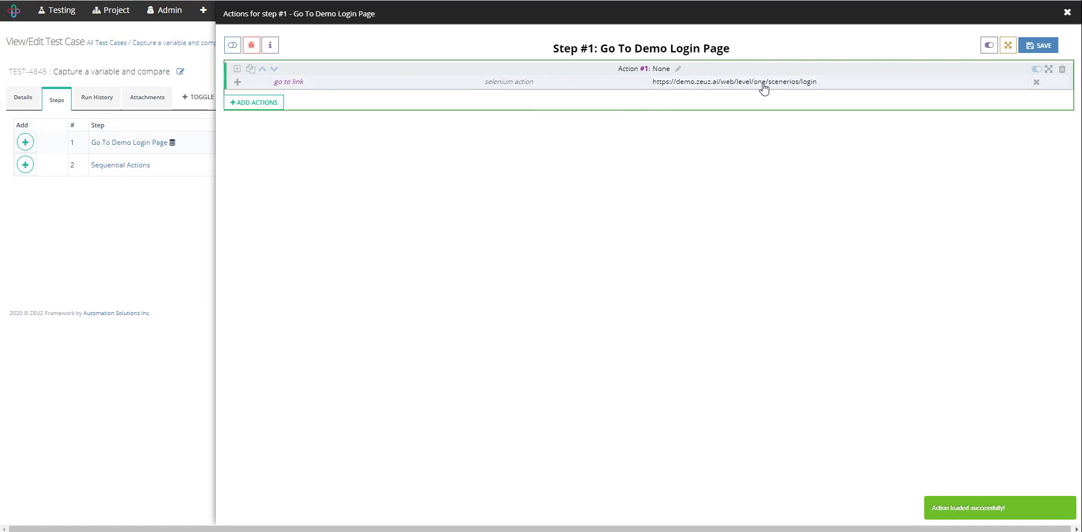
pyautogui.click(763, 87)
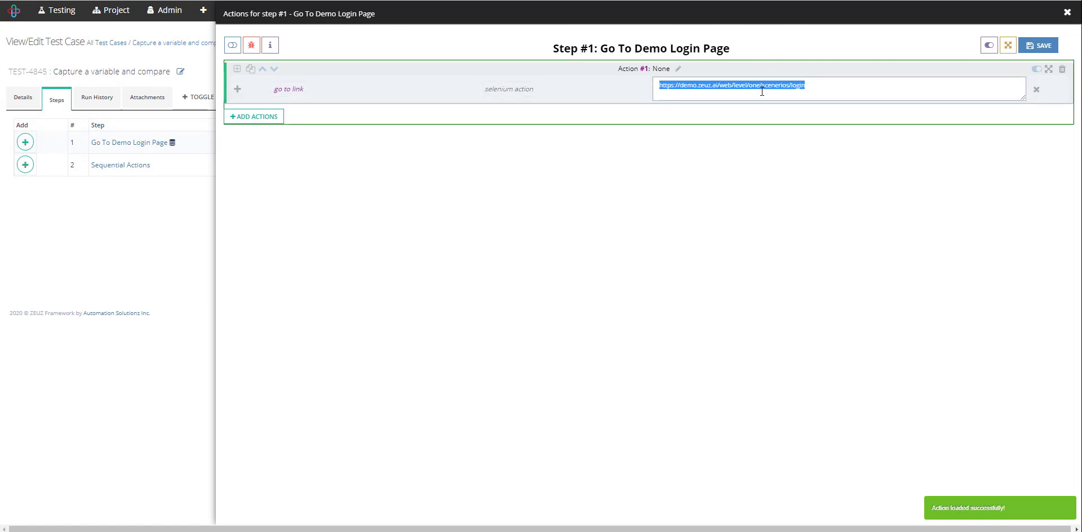
pyautogui.write('Zeuz')
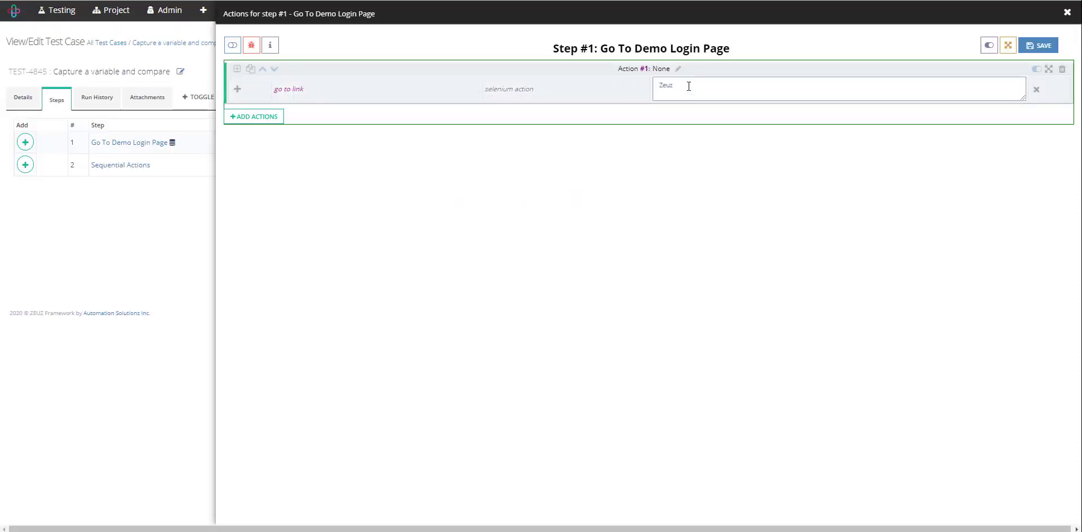
pyautogui.doubleClick(689, 86)
pyautogui.write('https://demo.zeuz.ai/web/level/one/actions/save_text')
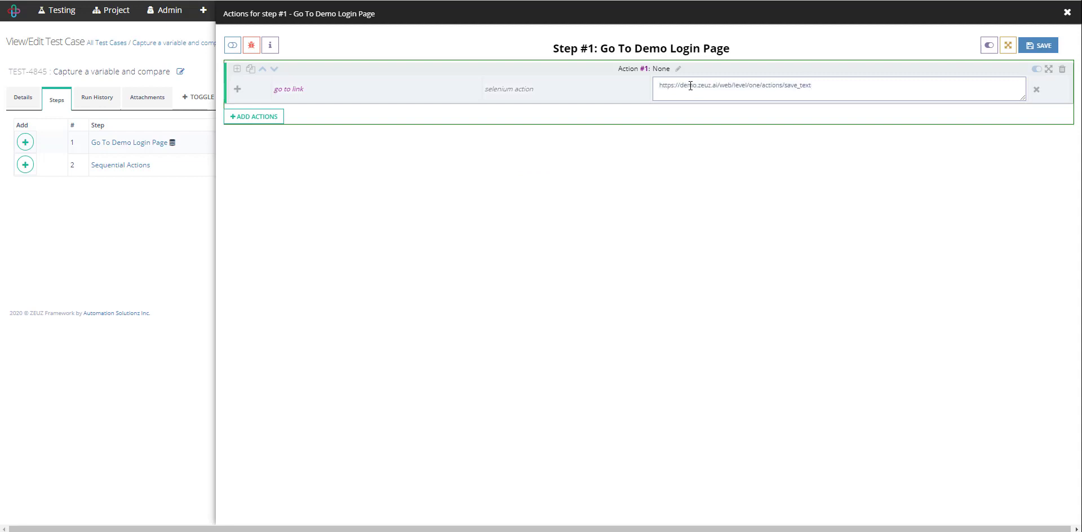
pyautogui.click(1038, 49)
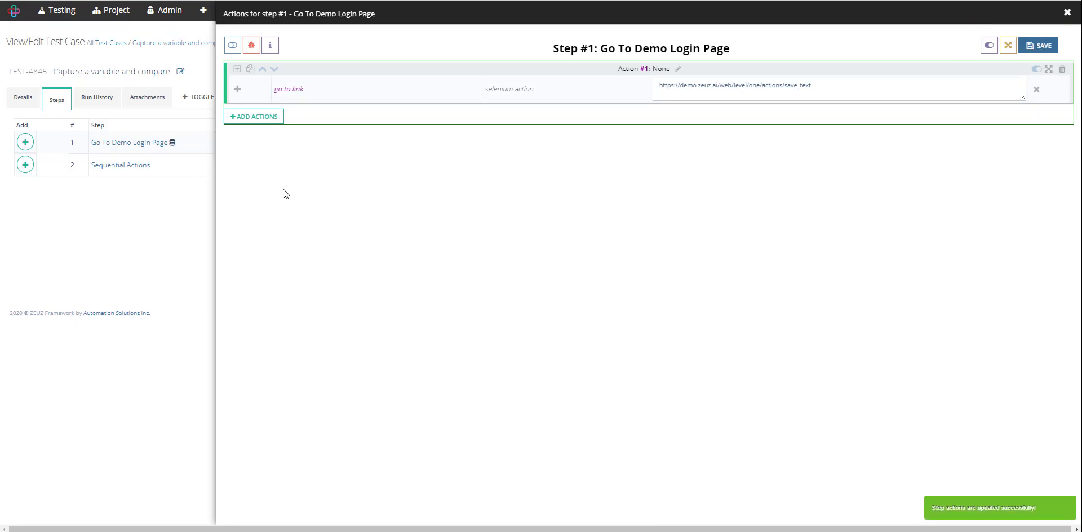
pyautogui.click(135, 218)
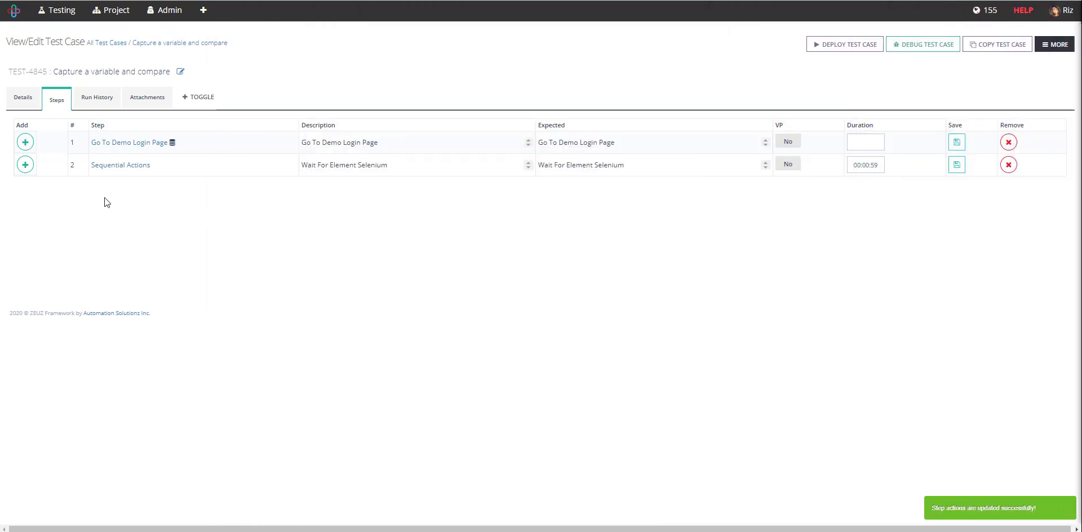
# Remove the Sequential Actions step and add a new step named "Save and compare variable" below Go To Demo Login Page
pyautogui.click(1009, 169)
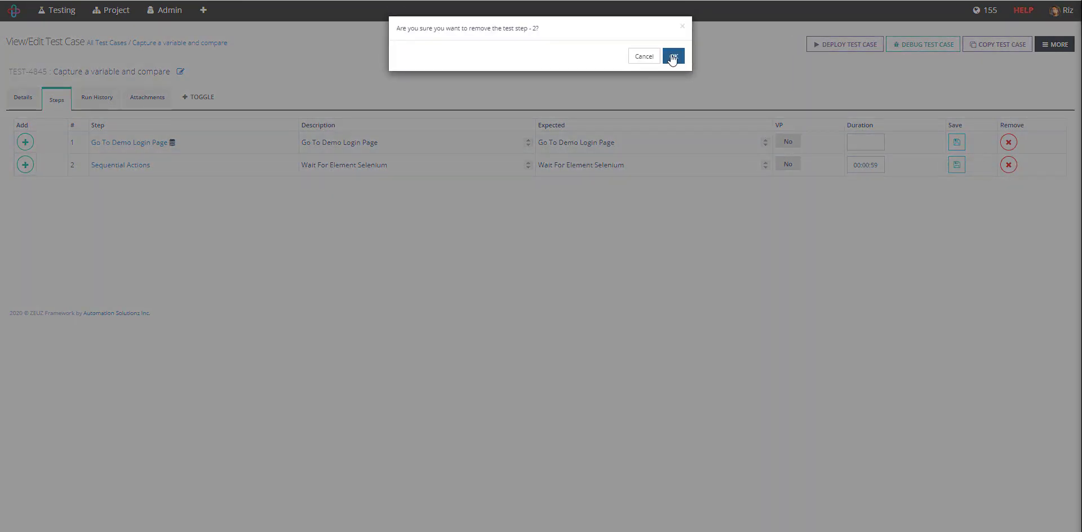
pyautogui.click(673, 57)
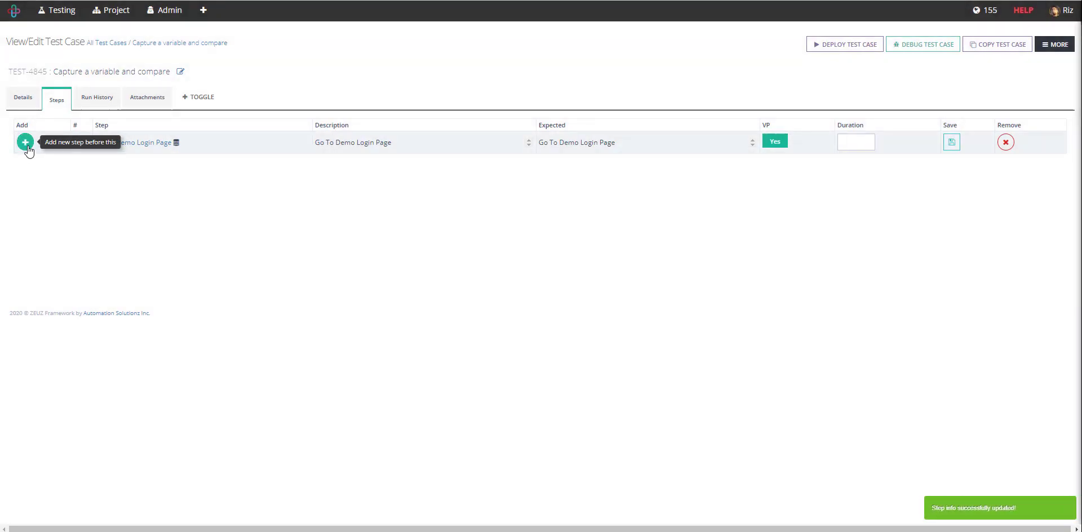
pyautogui.click(25, 144)
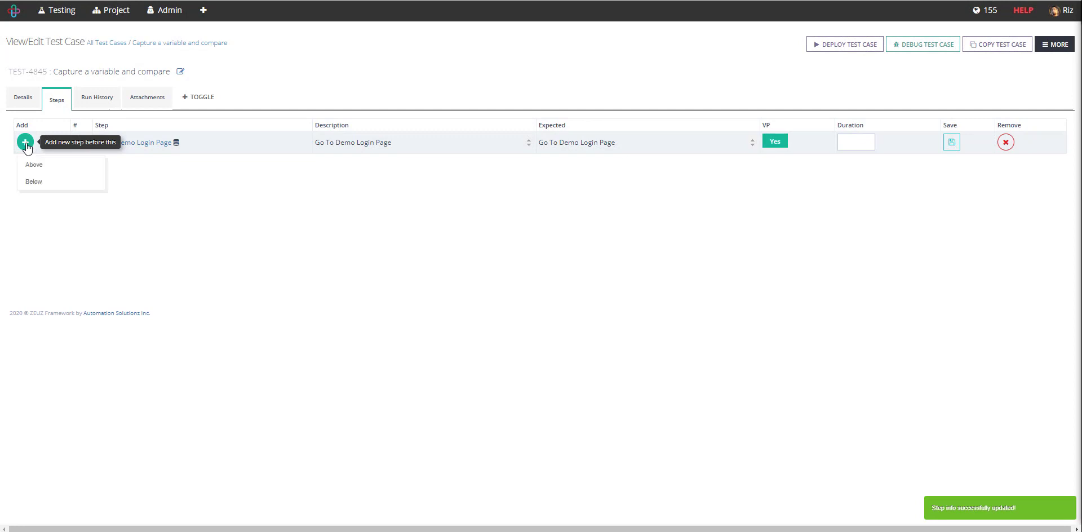
pyautogui.click(42, 184)
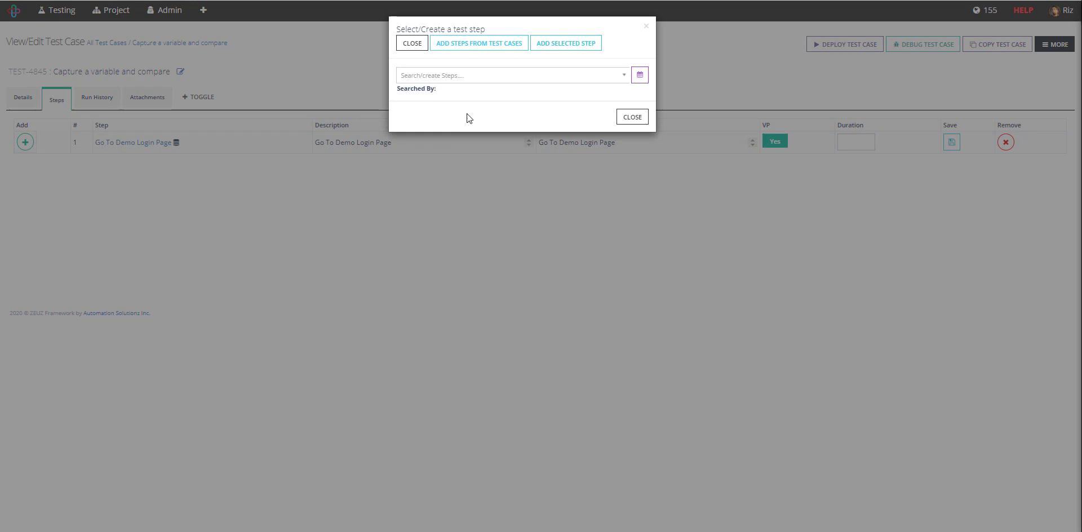
pyautogui.click(474, 77)
pyautogui.write('Save and ')
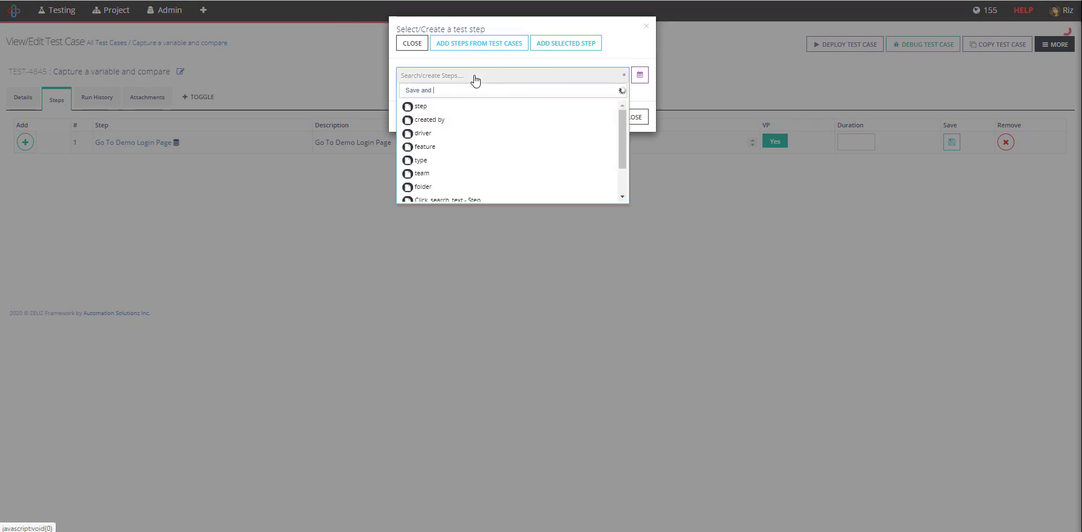
pyautogui.write('compare variable')
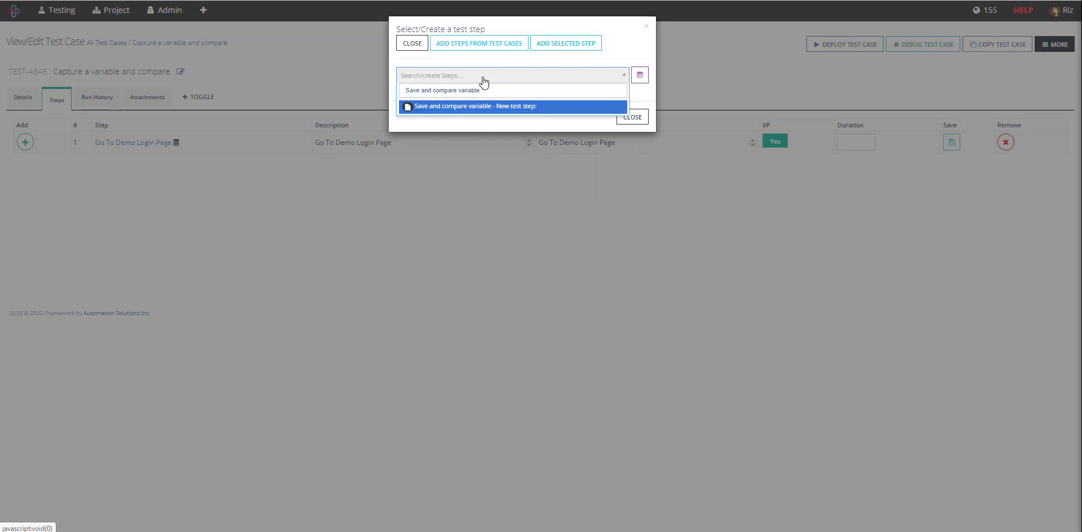
pyautogui.click(448, 109)
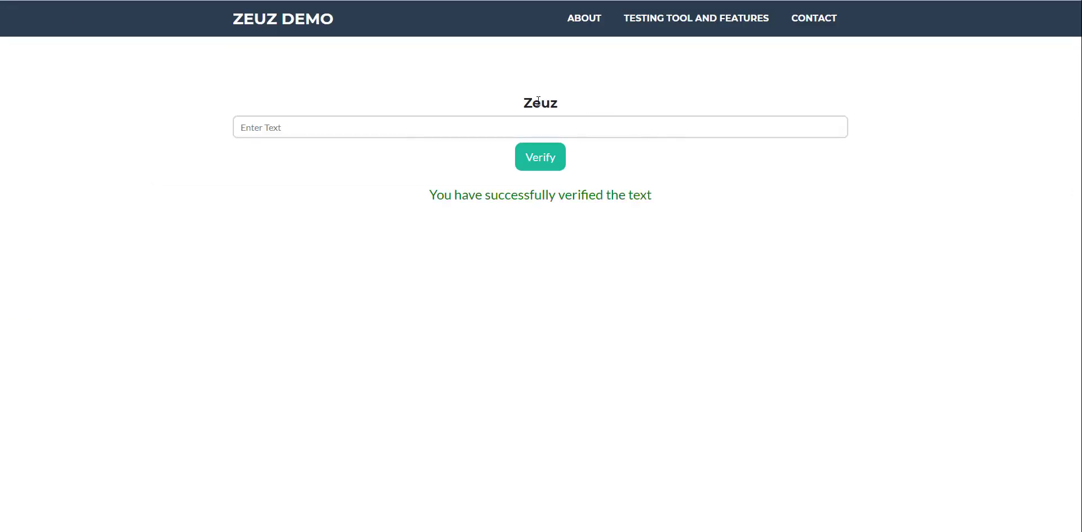
# Inspect the demo page's "Zeuz" heading, record it with the ZeuZ element recorder while staying logged in, and return to the test case
pyautogui.rightClick(538, 102)
pyautogui.click(589, 306)
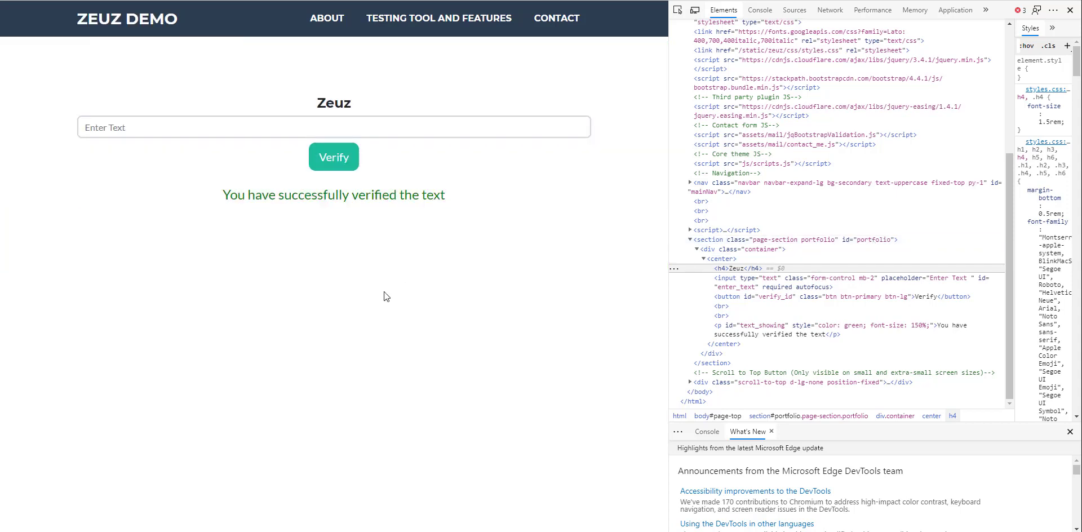
pyautogui.click(329, 103)
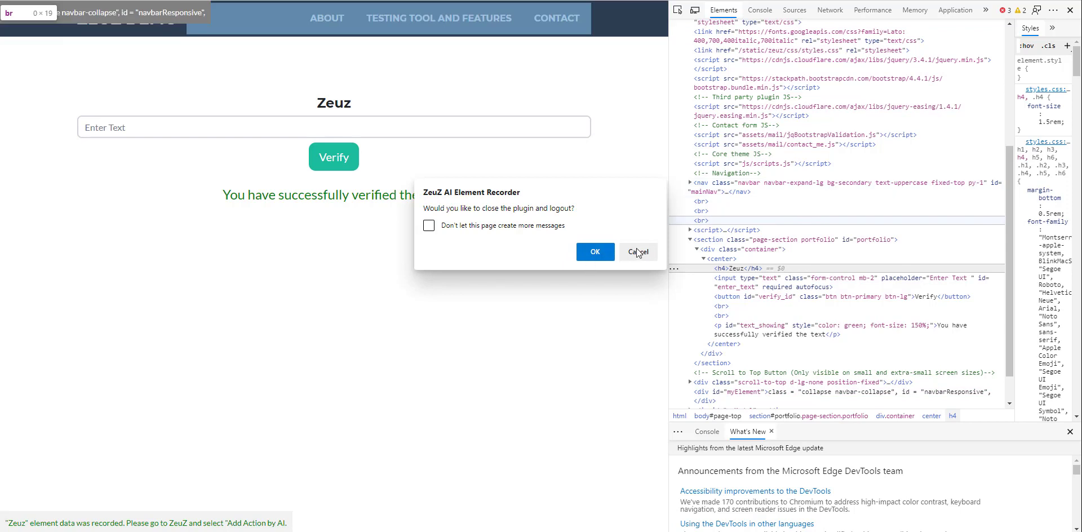
pyautogui.click(637, 249)
pyautogui.hotkey('alt', 'Tab')
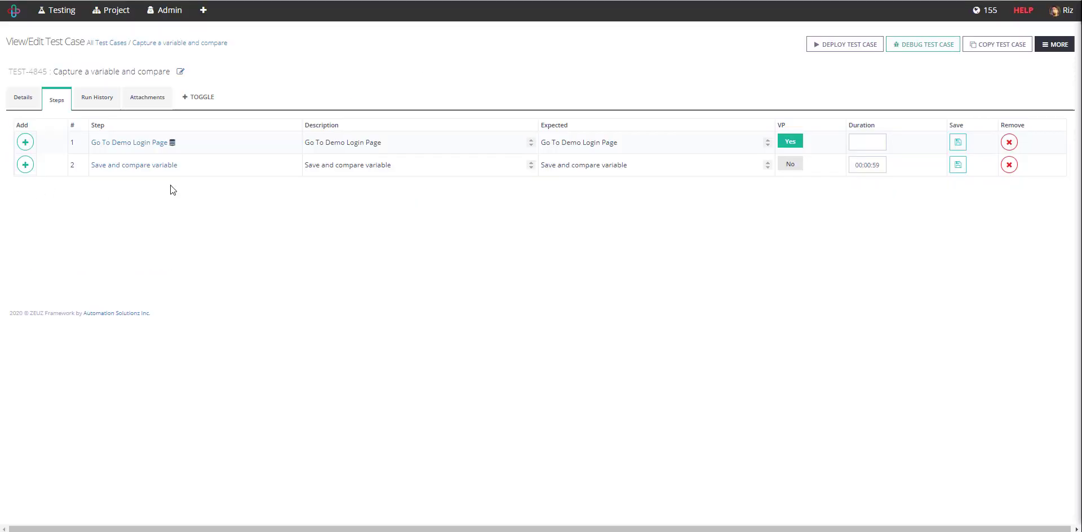
# Add an AI-located web "Save text" action to the Save and compare variable step, using the 100% locator with text, tag and parent id
pyautogui.click(131, 166)
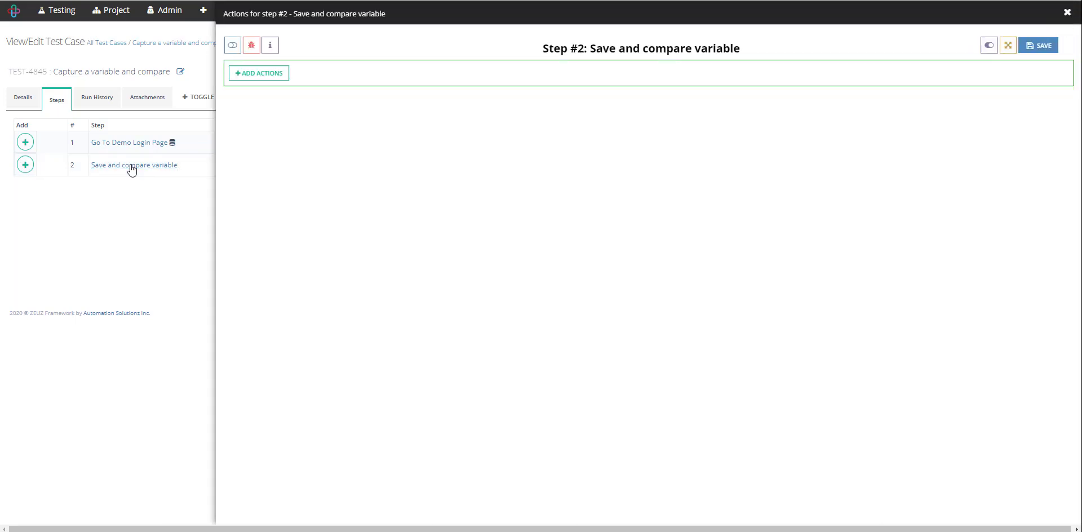
pyautogui.click(260, 73)
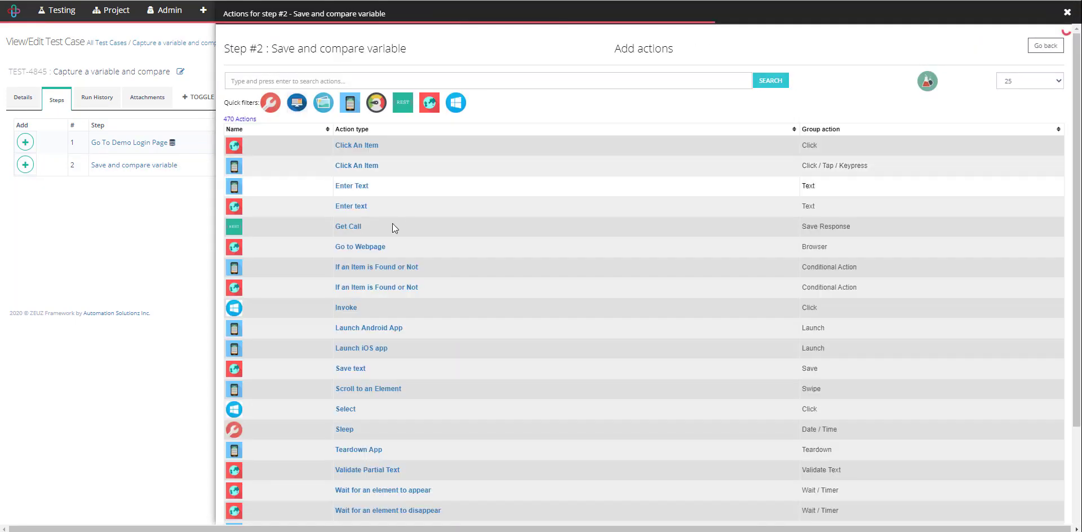
pyautogui.click(433, 102)
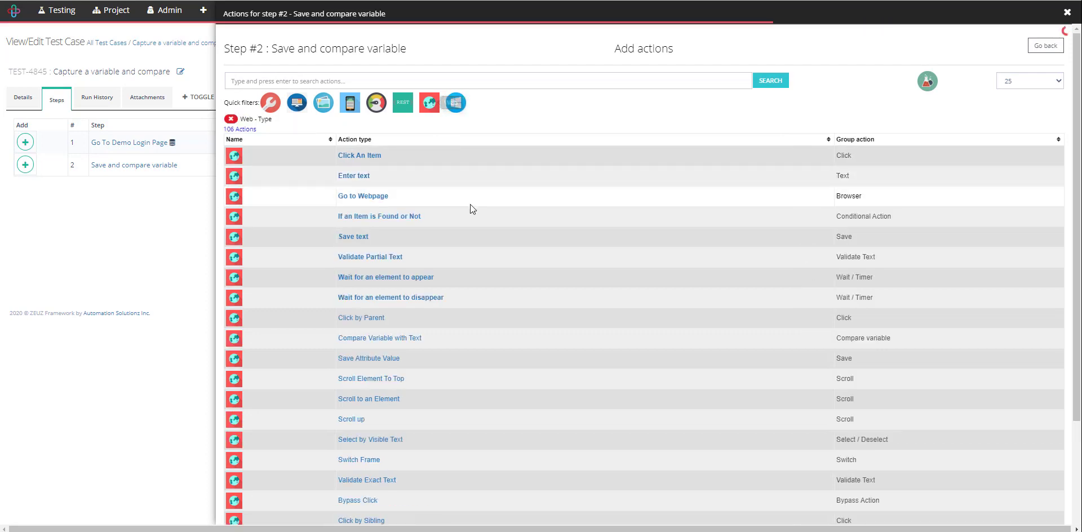
pyautogui.click(353, 237)
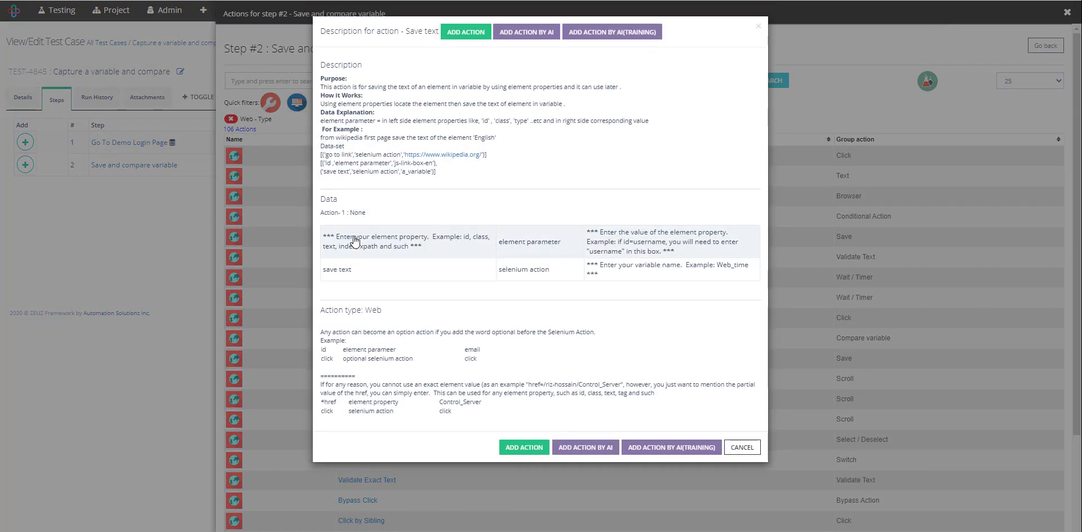
pyautogui.click(529, 45)
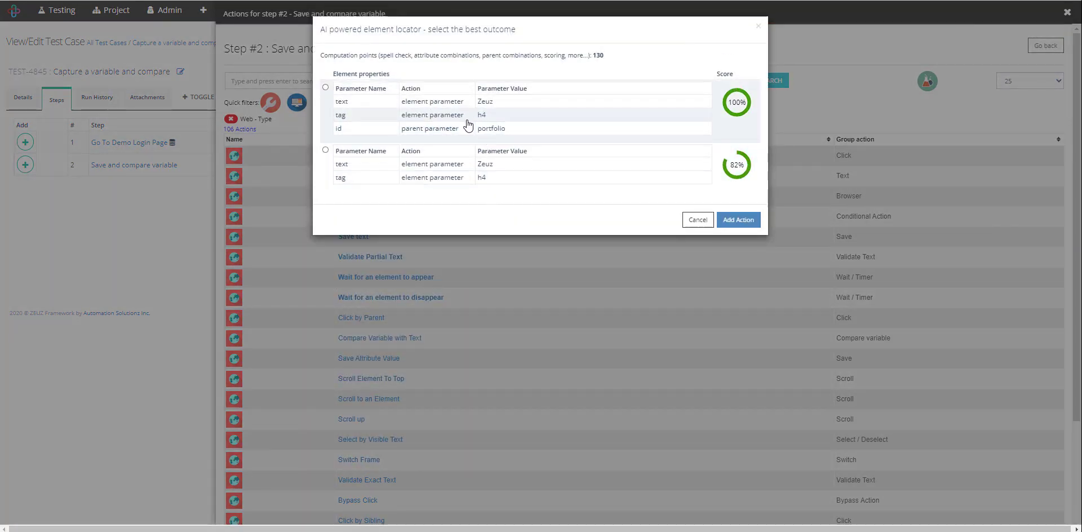
pyautogui.click(325, 87)
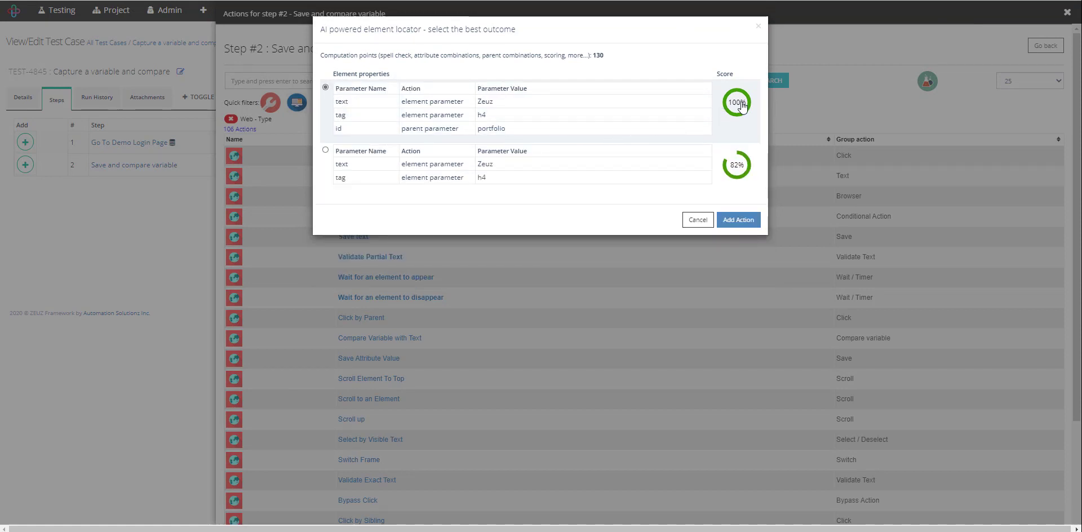
pyautogui.click(737, 220)
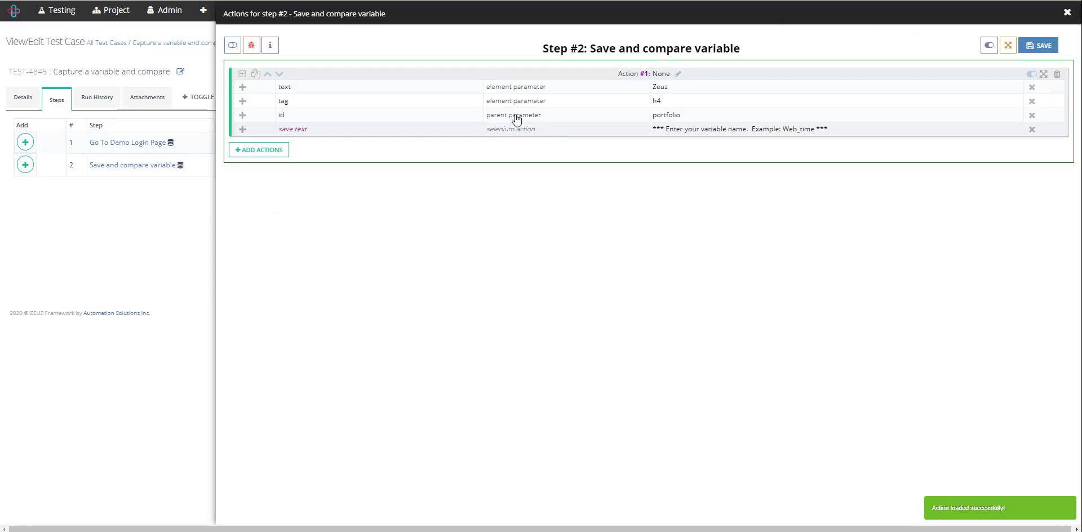
# Remove the text element parameter from the save text action and name its variable my_text
pyautogui.click(1032, 88)
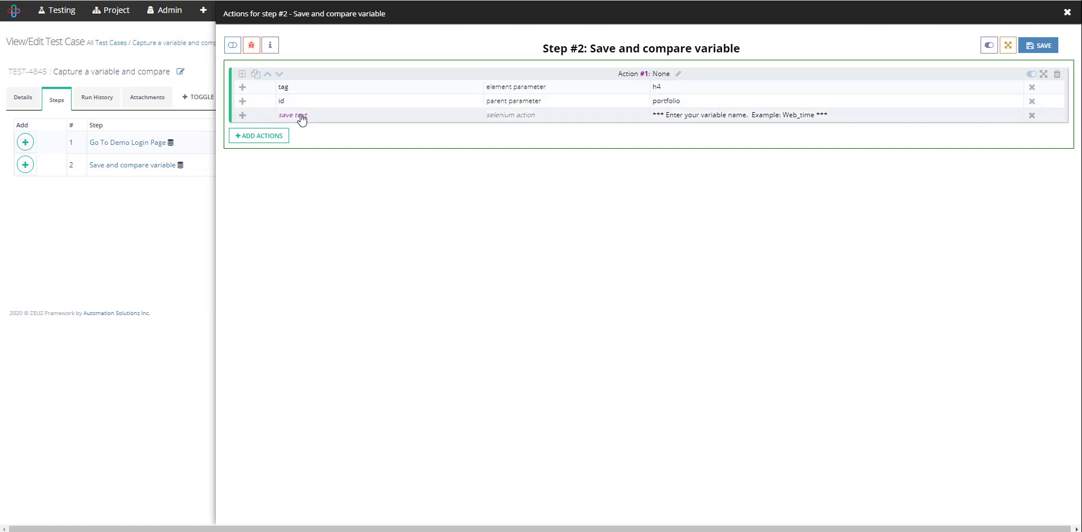
pyautogui.click(739, 121)
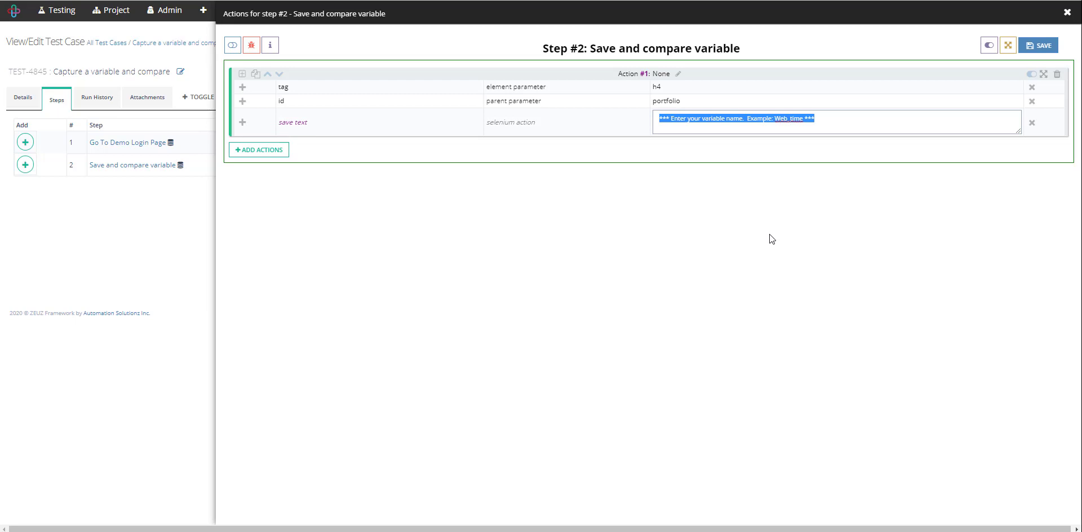
pyautogui.write('my_')
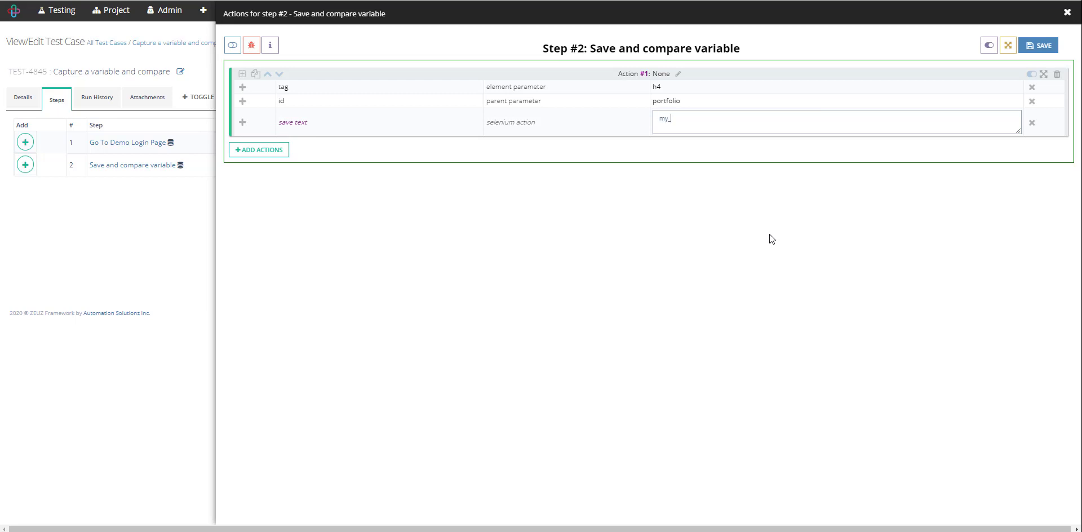
pyautogui.write('text')
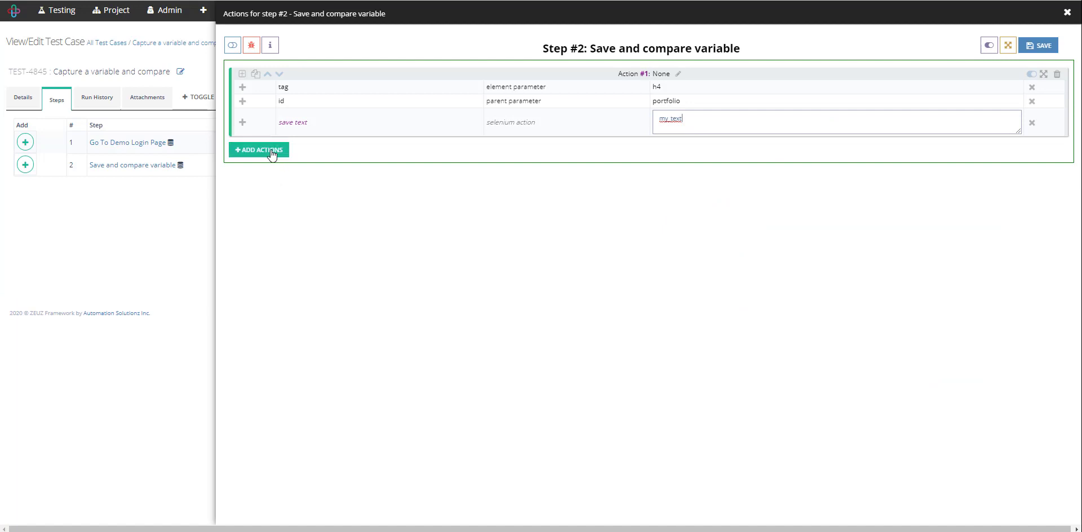
# Choose the web "Enter text" action for the step and record the demo page's Enter Text field as its element
pyautogui.click(263, 148)
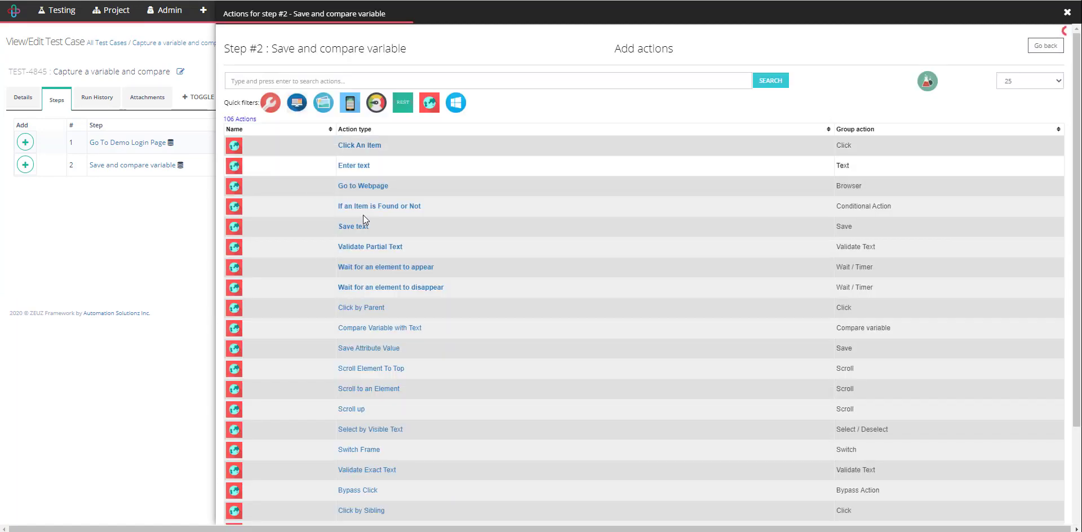
pyautogui.click(429, 103)
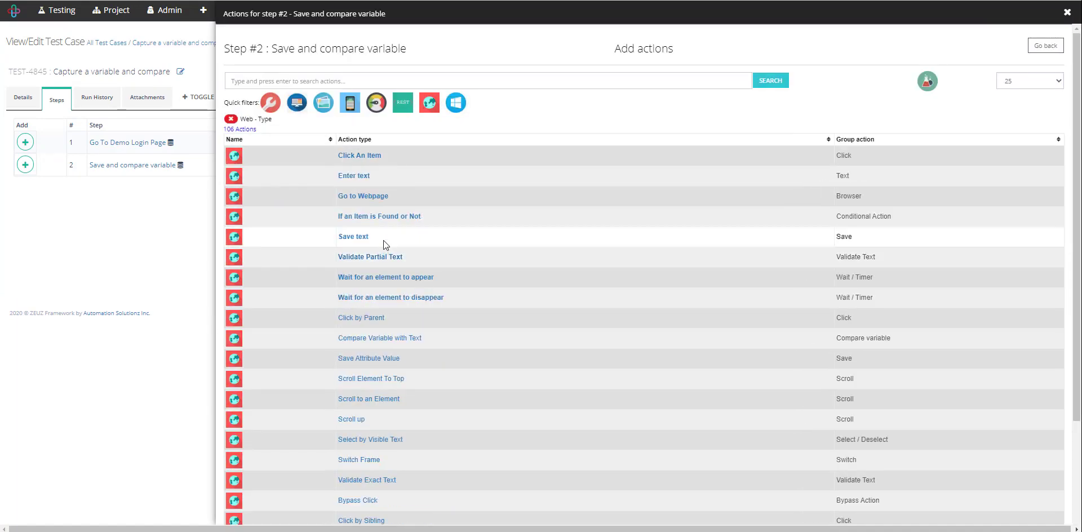
pyautogui.click(359, 176)
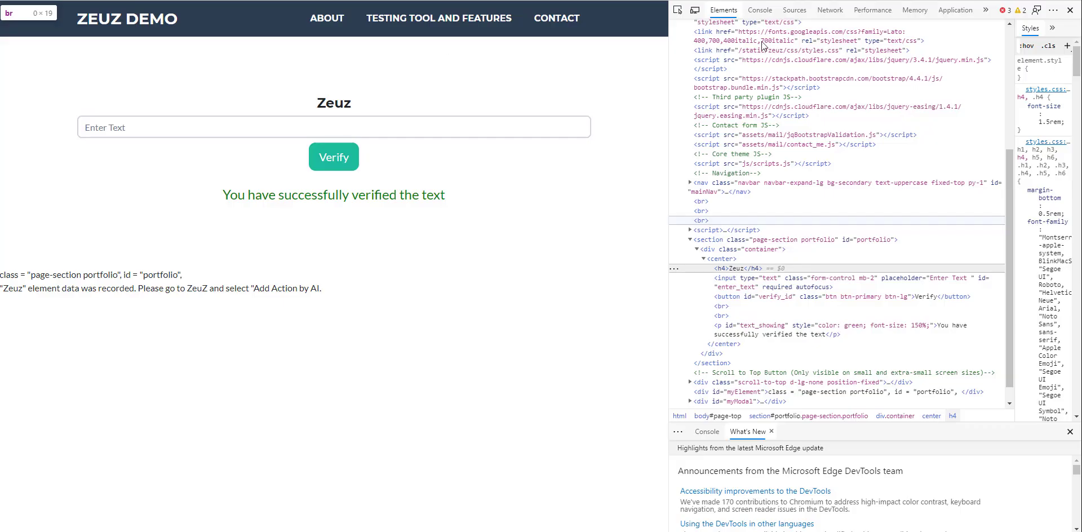
pyautogui.click(1069, 10)
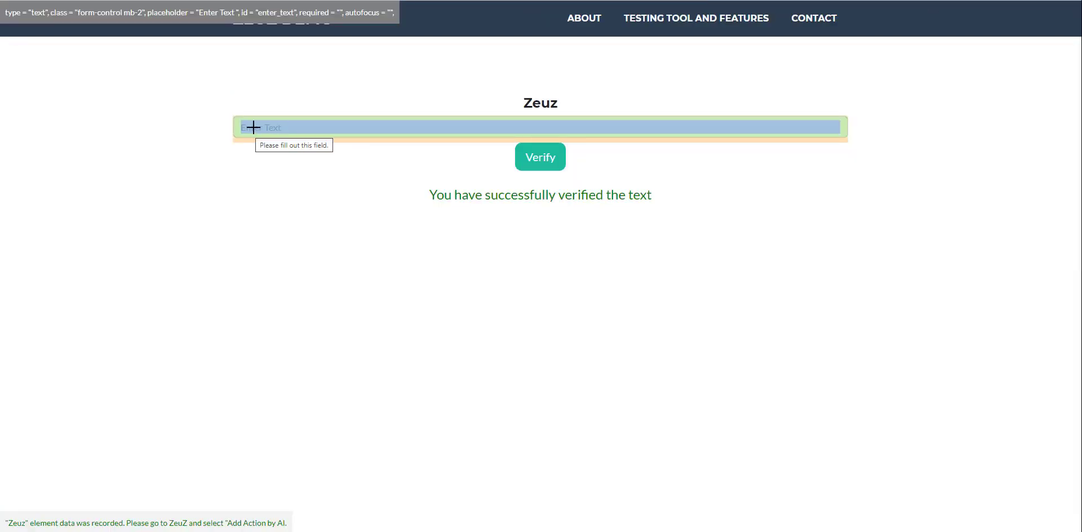
pyautogui.click(253, 127)
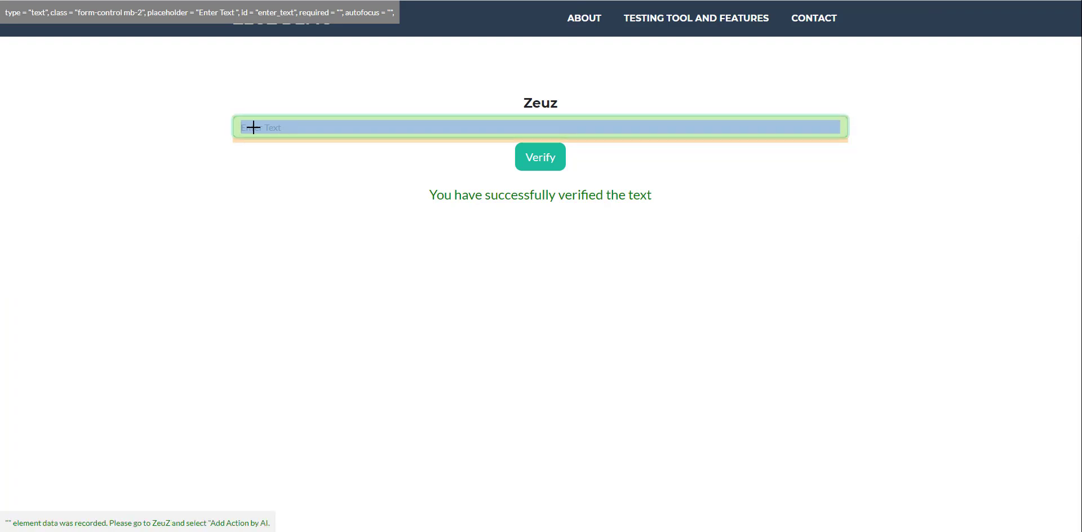
pyautogui.hotkey('ctrl', 'Tab')
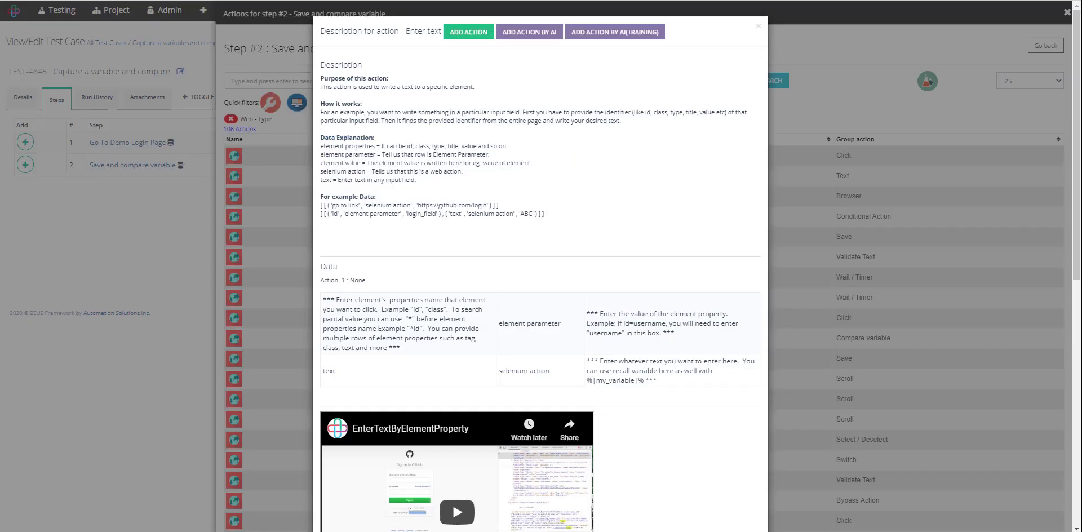
# Add the Enter text action by AI with the locator combining type "text" and parent id "portfolio"
pyautogui.click(535, 34)
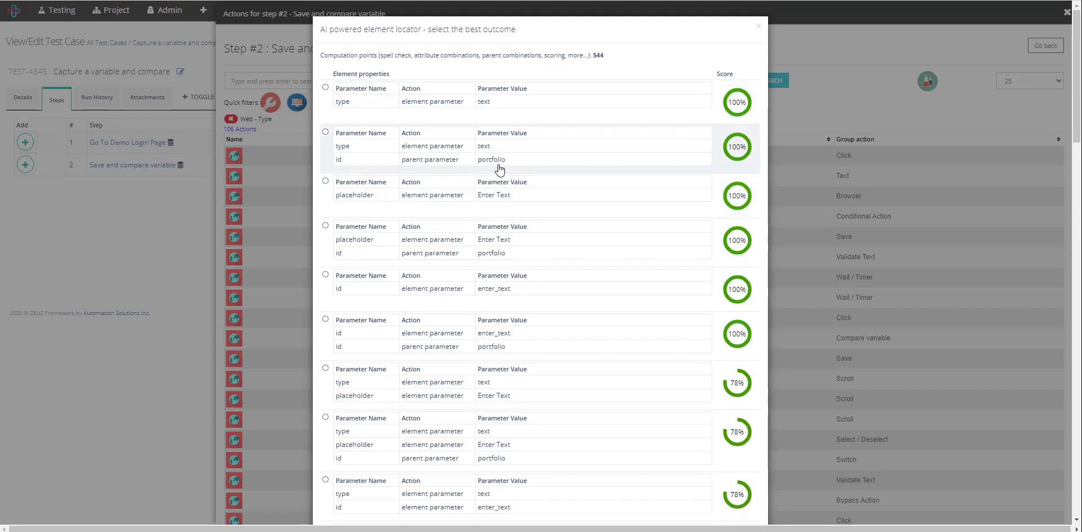
pyautogui.click(326, 134)
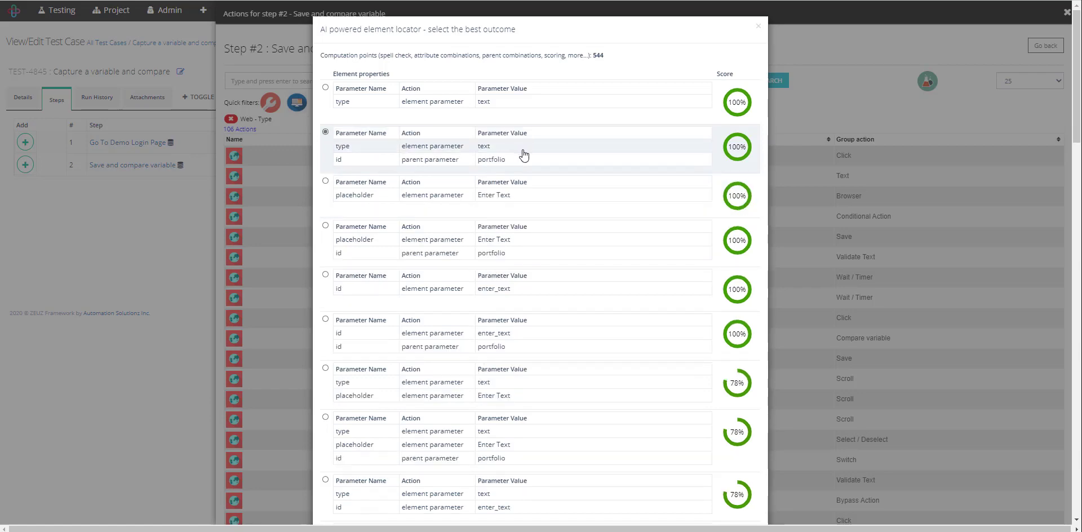
pyautogui.scroll(-10, 646, 237)
pyautogui.scroll(-3, 646, 237)
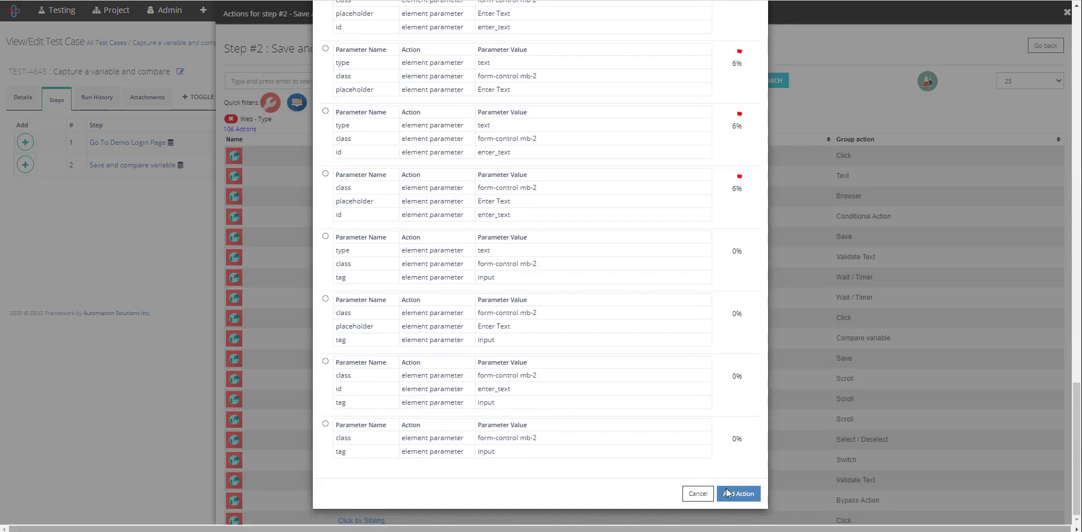
pyautogui.scroll(15, 675, 379)
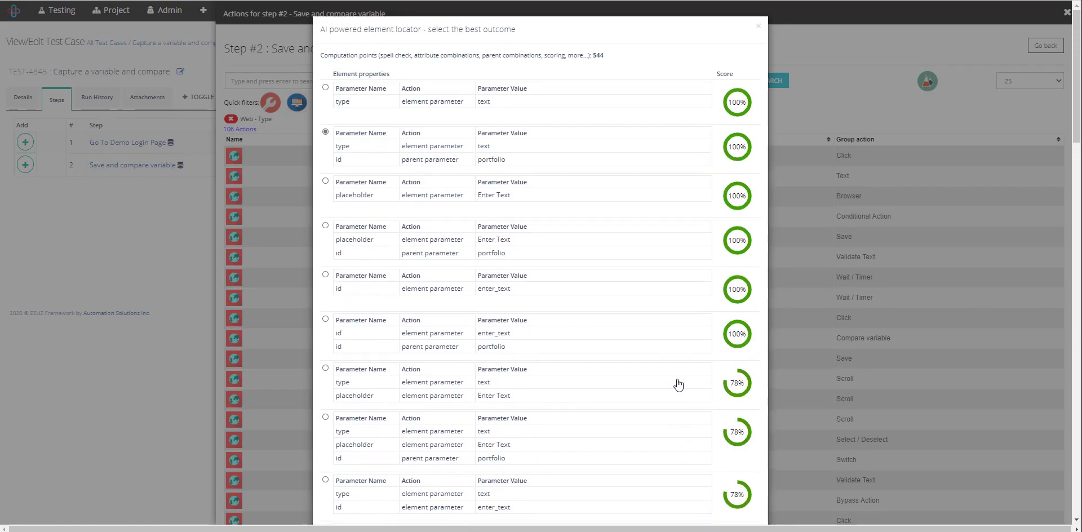
pyautogui.scroll(-15, 676, 379)
pyautogui.click(741, 494)
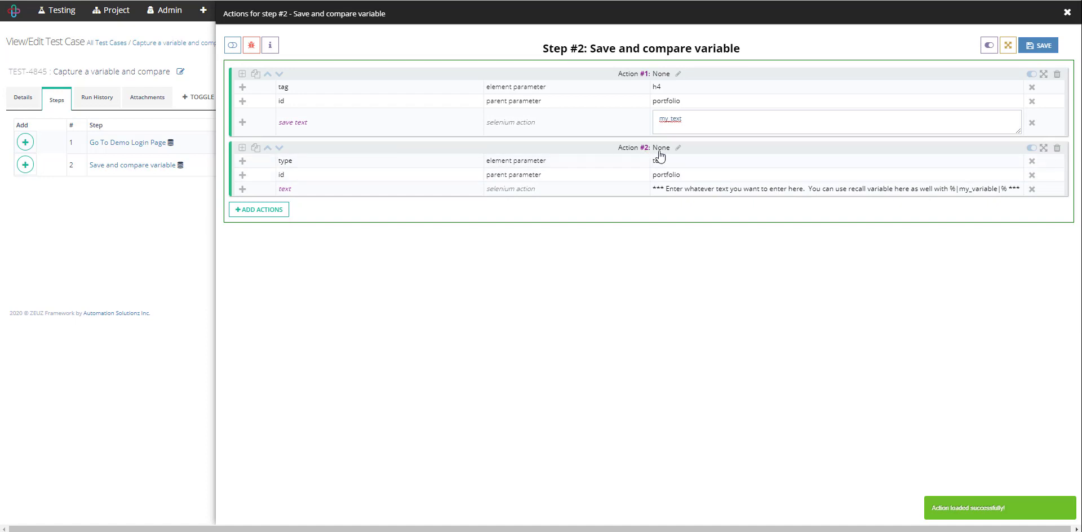
# Set the Enter text action's value to the saved variable reference %|my_text|%
pyautogui.click(690, 192)
pyautogui.click(916, 193)
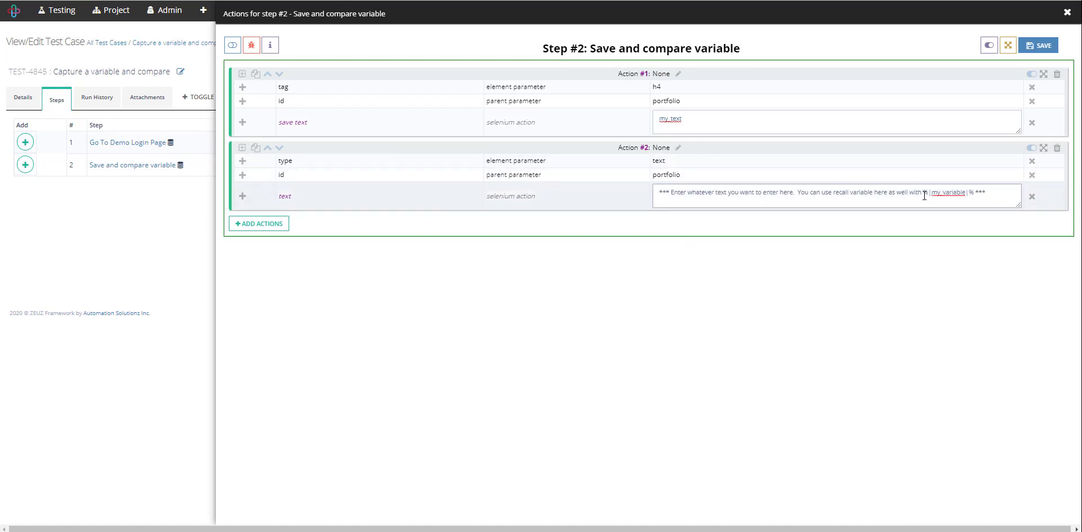
pyautogui.moveTo(923, 195); pyautogui.dragTo(519, 203)
pyautogui.press('BackSpace')
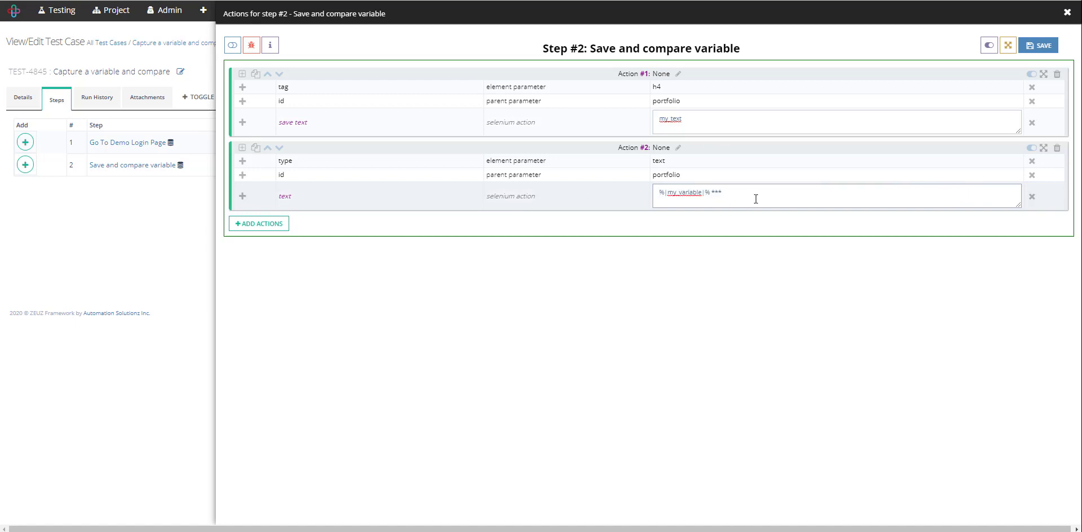
pyautogui.press('BackSpace')
pyautogui.press('BackSpace')
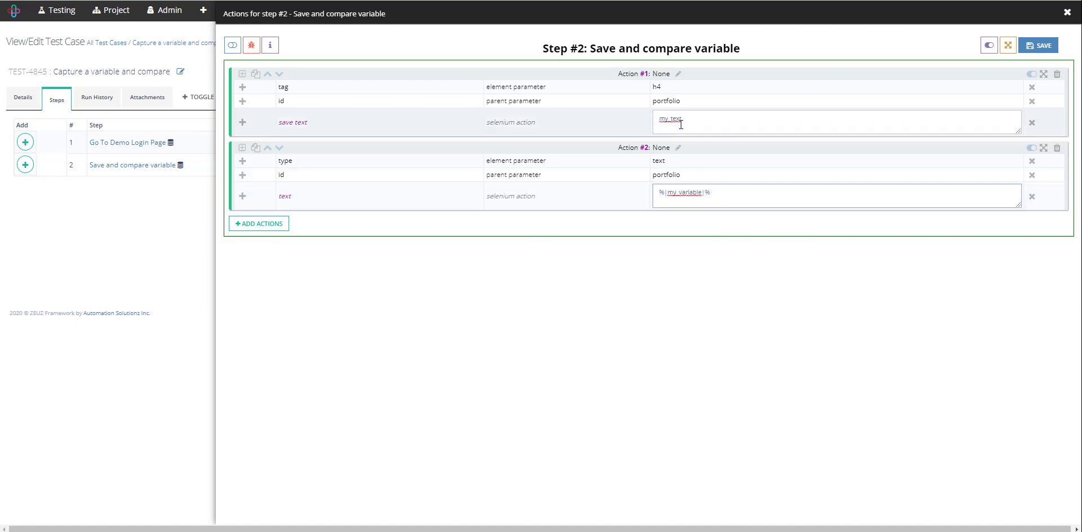
pyautogui.tripleClick(672, 118)
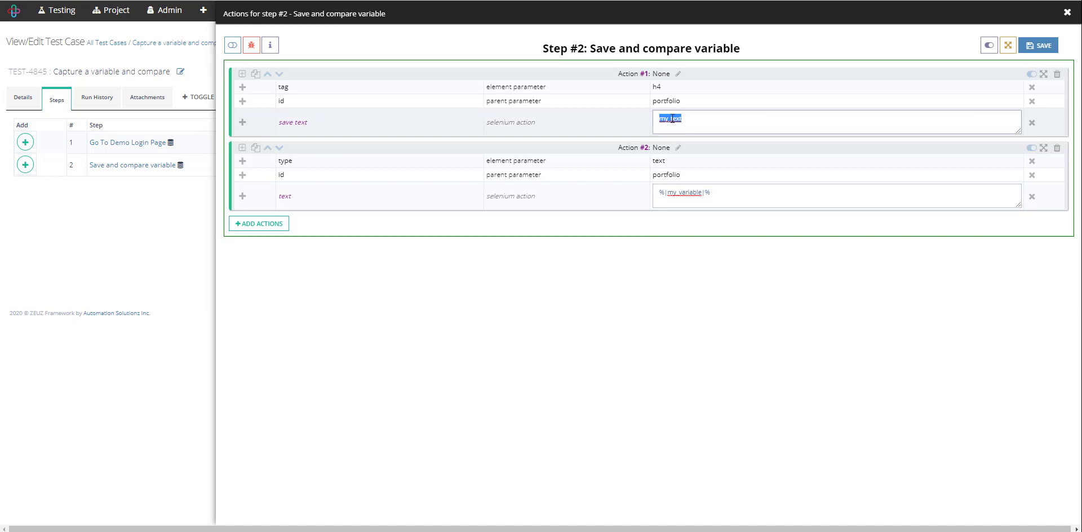
pyautogui.hotkey('ctrl', 'c')
pyautogui.moveTo(666, 192); pyautogui.dragTo(702, 193)
pyautogui.hotkey('ctrl', 'v')
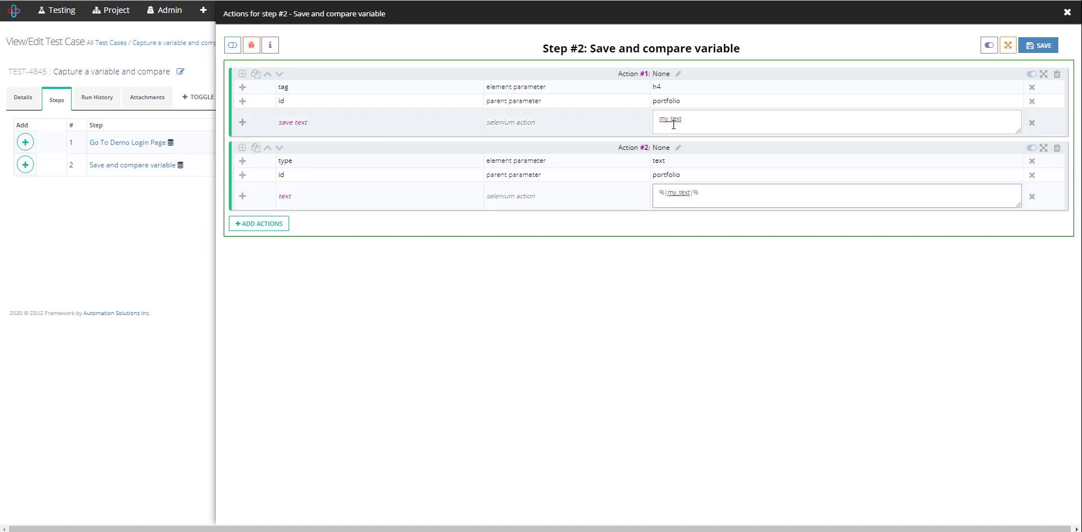
pyautogui.doubleClick(662, 193)
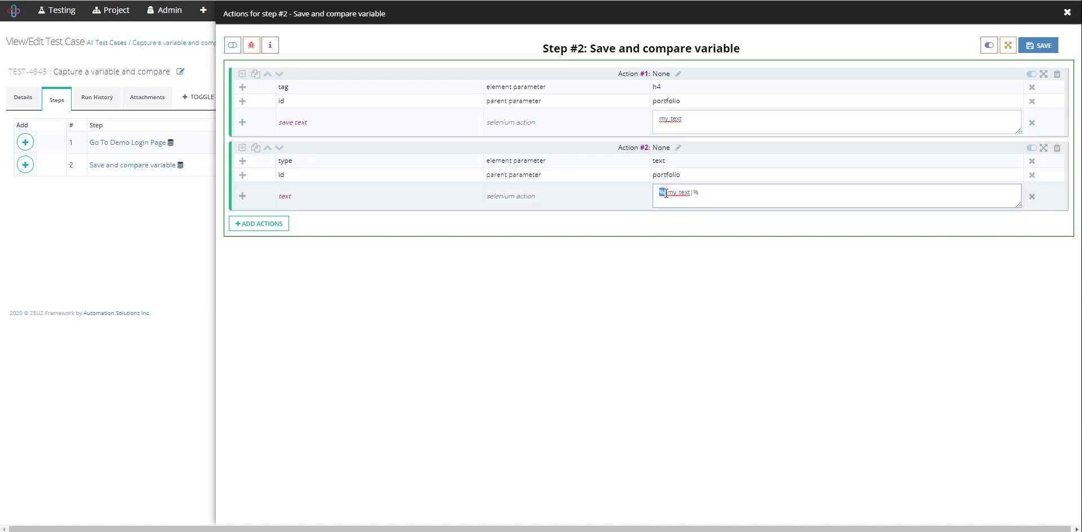
pyautogui.click(733, 201)
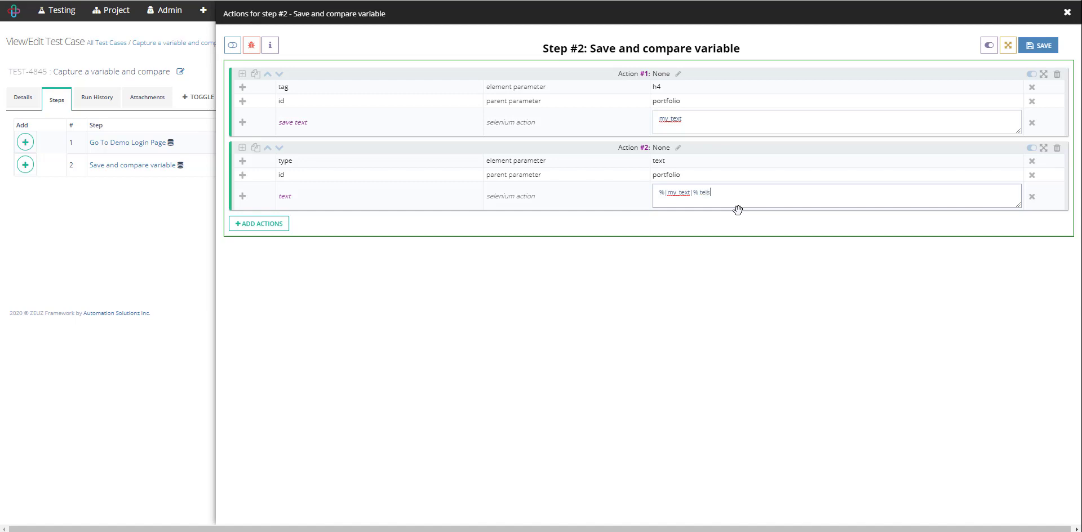
pyautogui.write('tes')
pyautogui.click(668, 200)
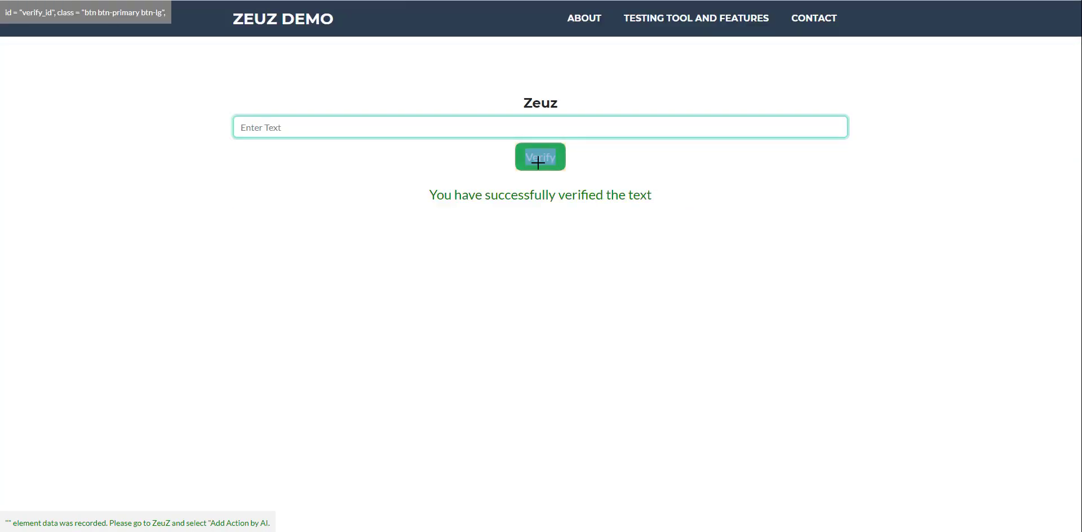
# Record the demo page's Verify button with the element recorder and return to the step's actions
pyautogui.click(539, 158)
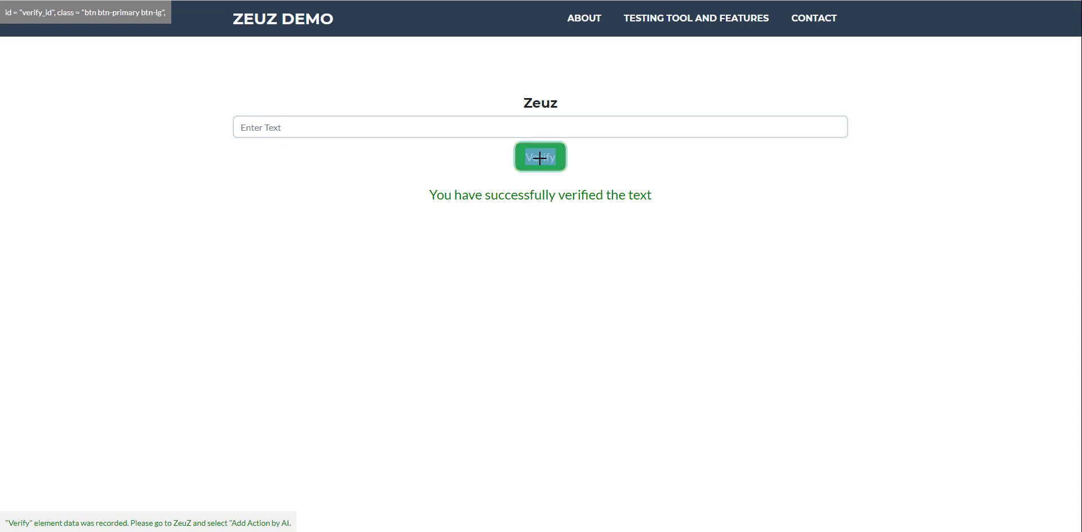
pyautogui.click(263, 1)
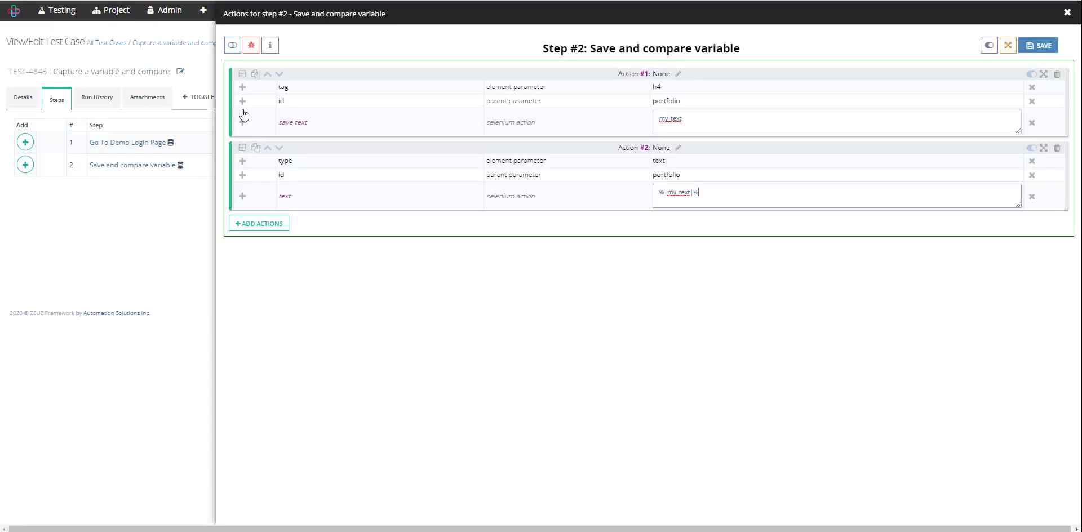
# Add a web "Click An Item" action by AI for the recorded Verify button, using the locator id "verify_id"
pyautogui.click(261, 224)
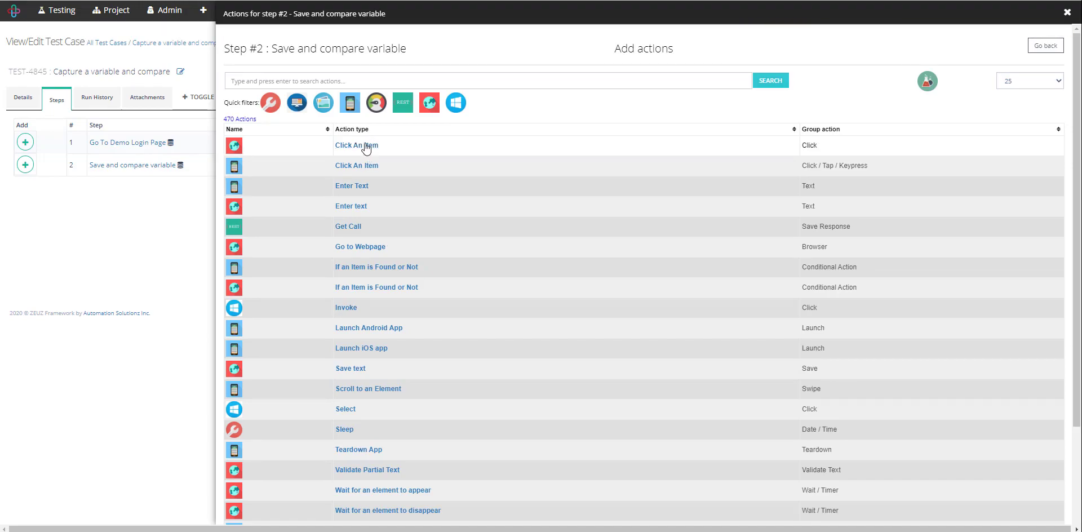
pyautogui.click(357, 145)
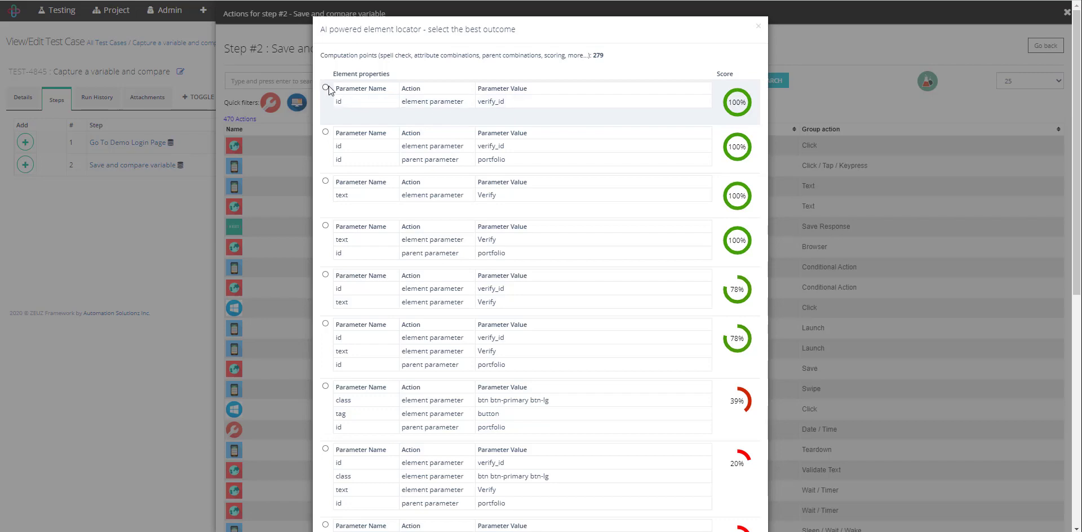
pyautogui.click(327, 87)
pyautogui.scroll(-8, 606, 99)
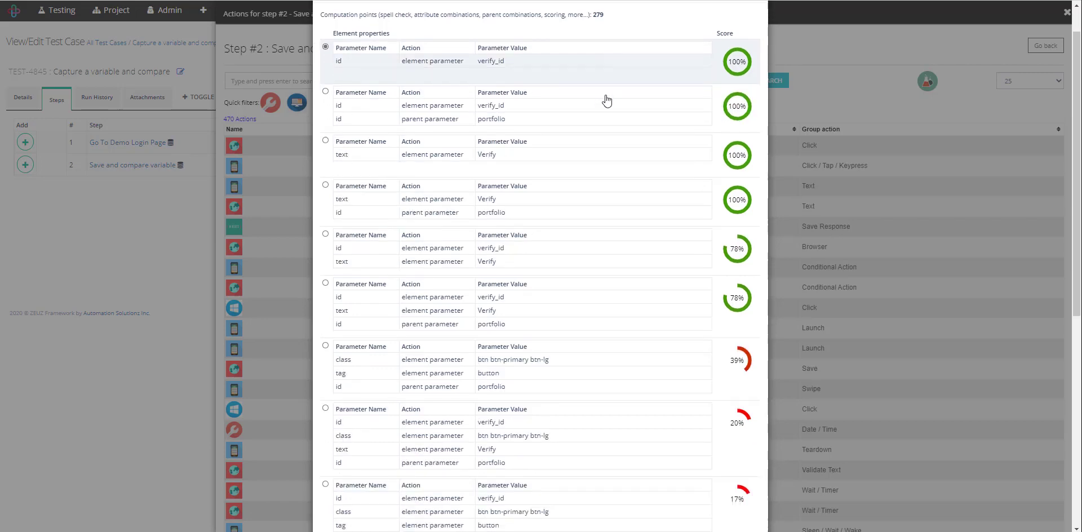
pyautogui.click(745, 505)
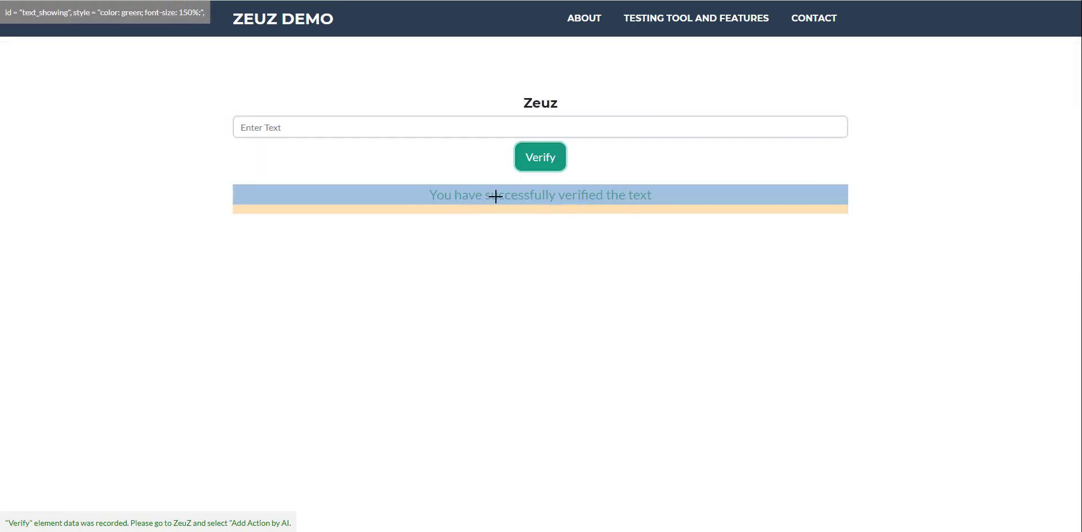
# Record the demo page's success message and add a web "Validate Partial Text" action by AI with the locator id "text_showing"
pyautogui.click(495, 196)
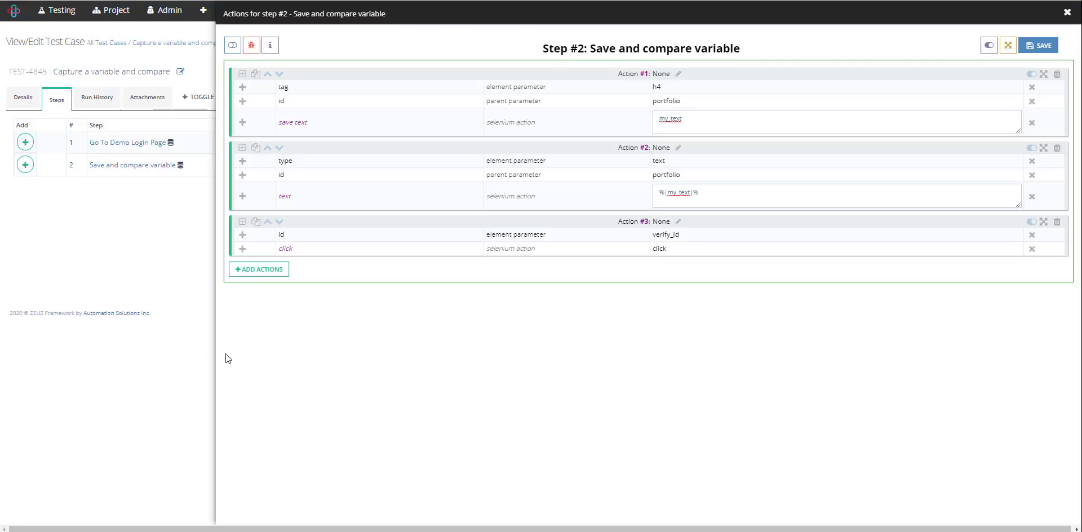
pyautogui.click(258, 268)
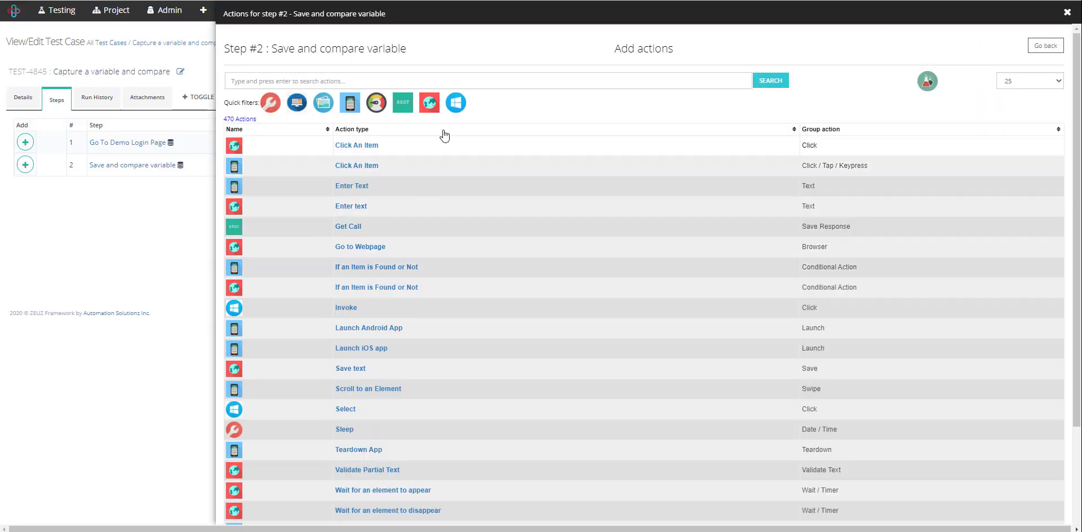
pyautogui.click(429, 102)
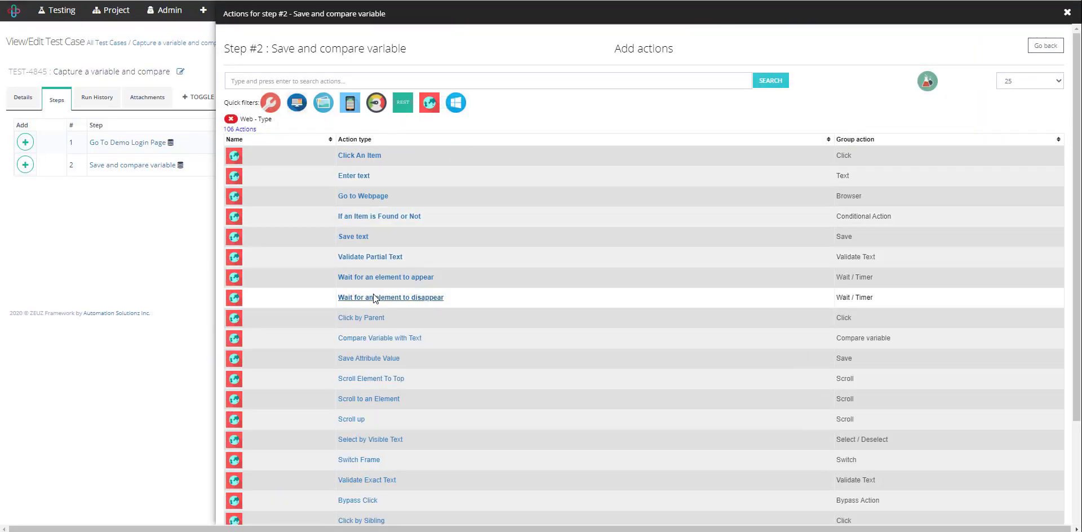
pyautogui.click(381, 258)
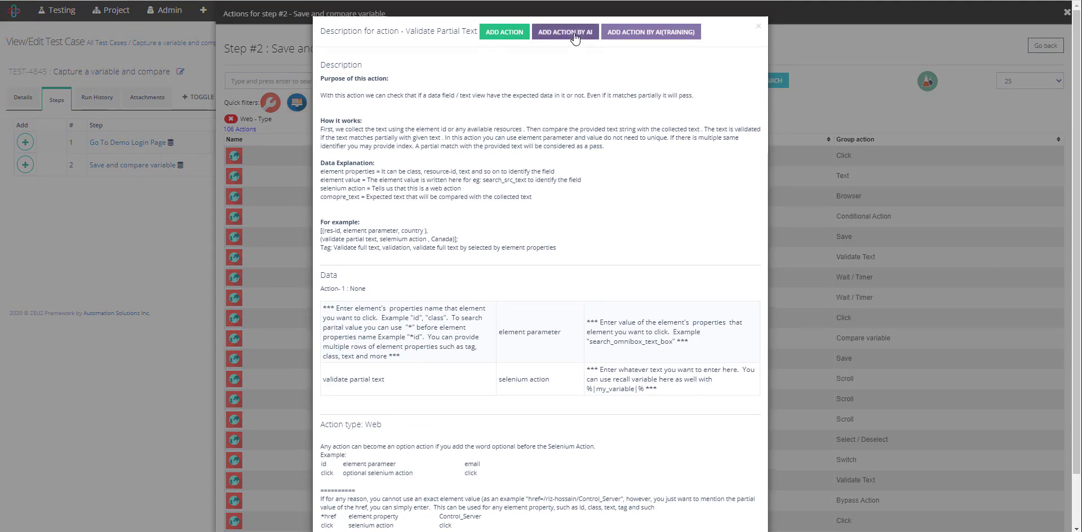
pyautogui.click(574, 33)
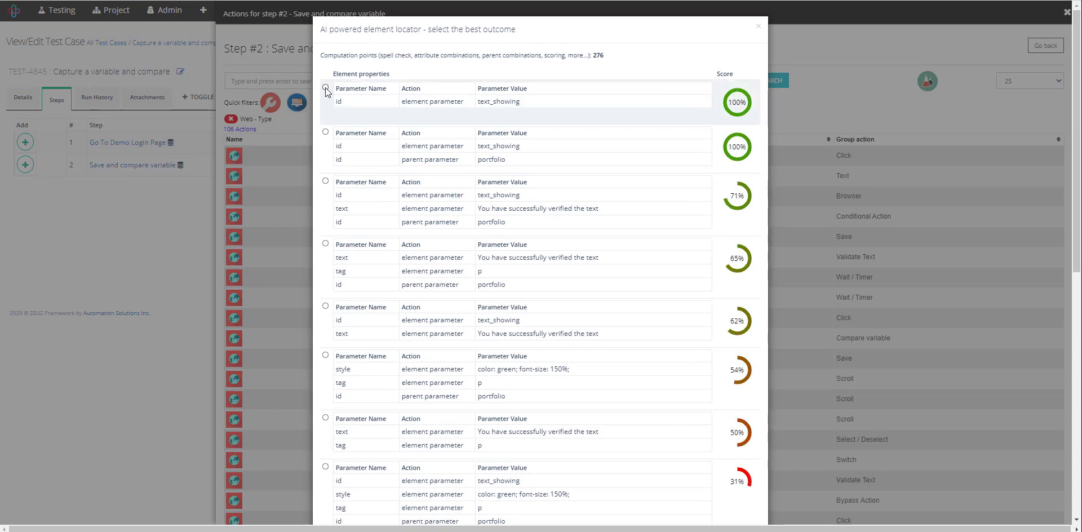
pyautogui.click(325, 87)
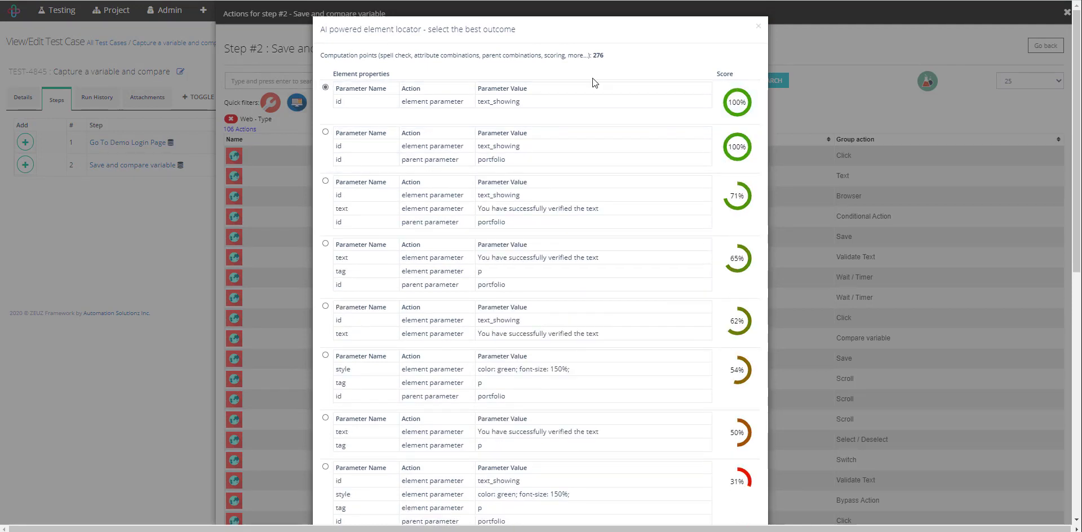
pyautogui.scroll(-10, 591, 169)
pyautogui.click(737, 493)
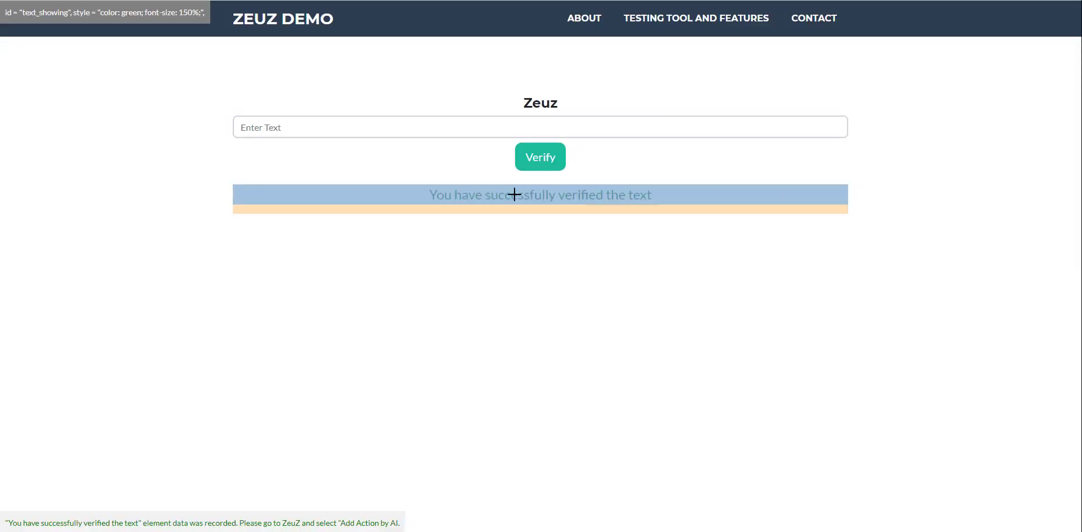
# Copy the success message from the demo page's inspected source and set the validate partial text value to "You have successfully verified the text"
pyautogui.rightClick(515, 195)
pyautogui.click(554, 403)
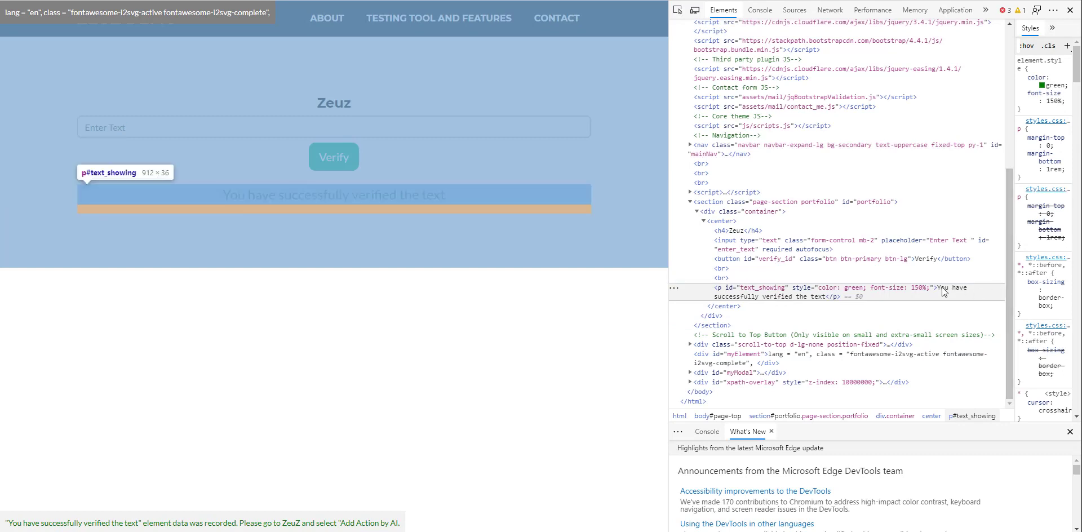
pyautogui.doubleClick(942, 291)
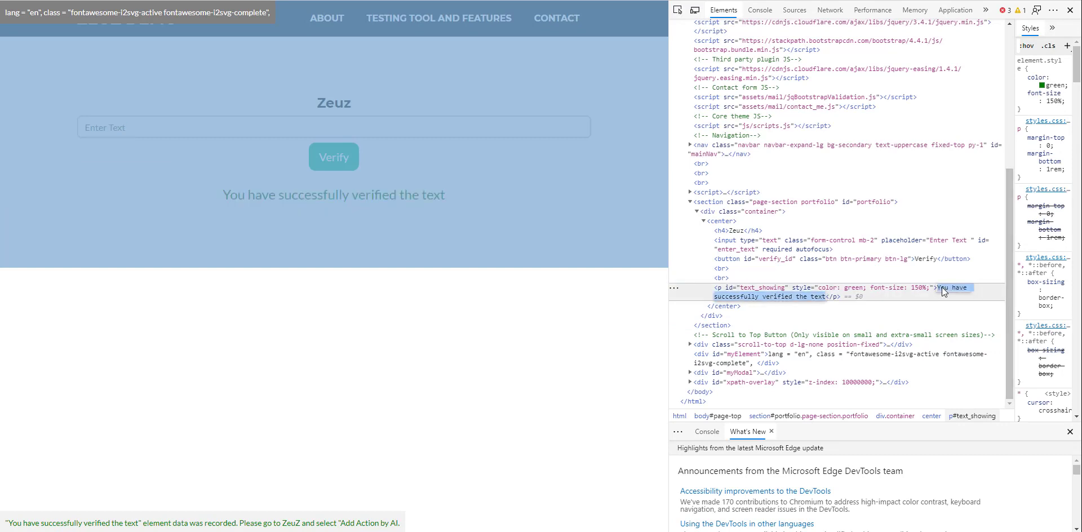
pyautogui.hotkey('ctrl', 'Tab')
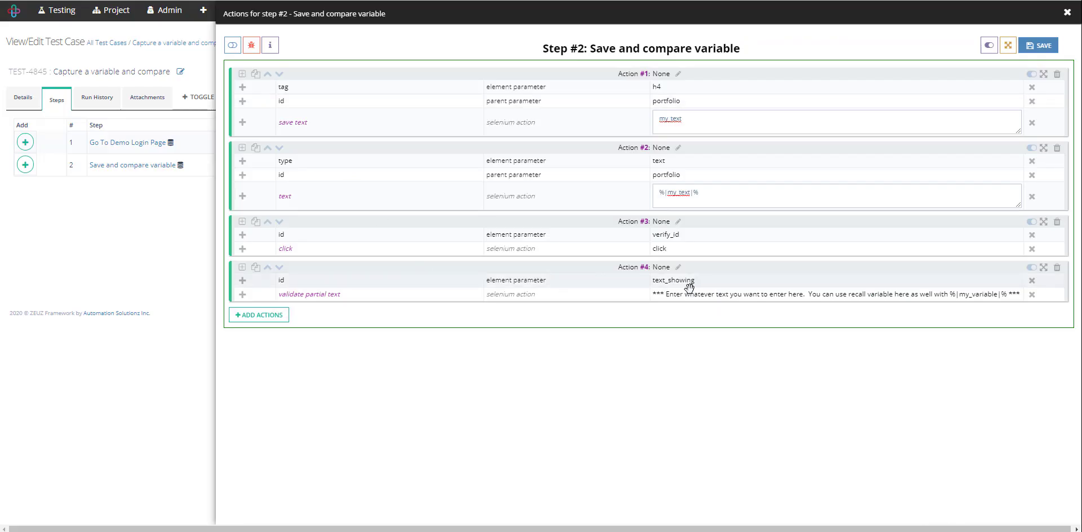
pyautogui.click(688, 292)
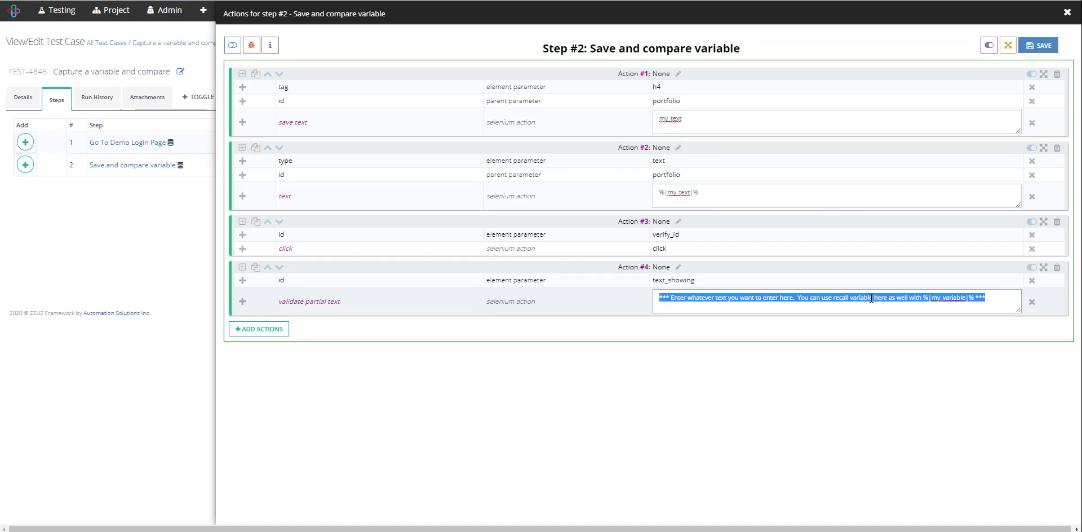
pyautogui.hotkey('ctrl', 'v')
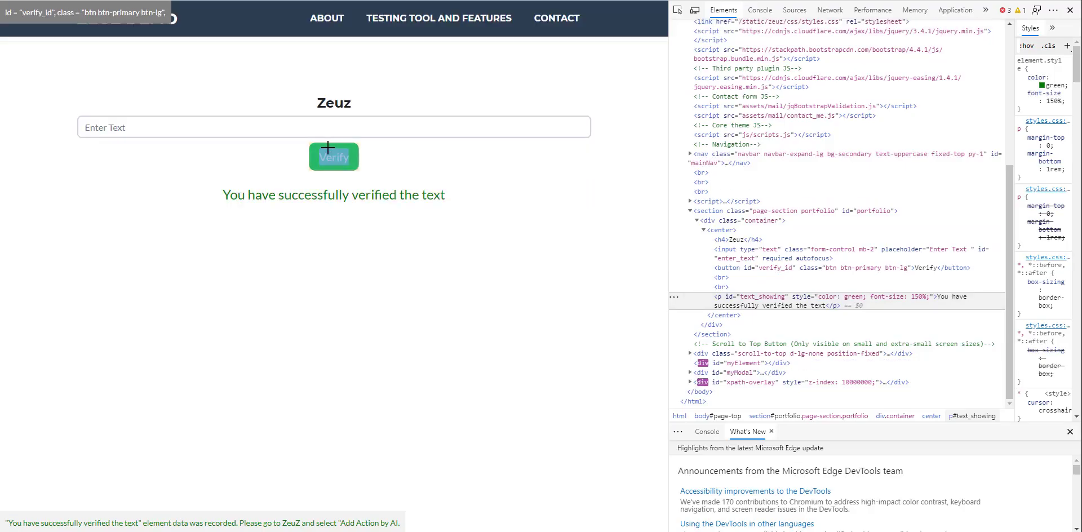
# Inspect the demo page's Verify button and success message to examine their ids in the page source
pyautogui.rightClick(328, 147)
pyautogui.click(377, 369)
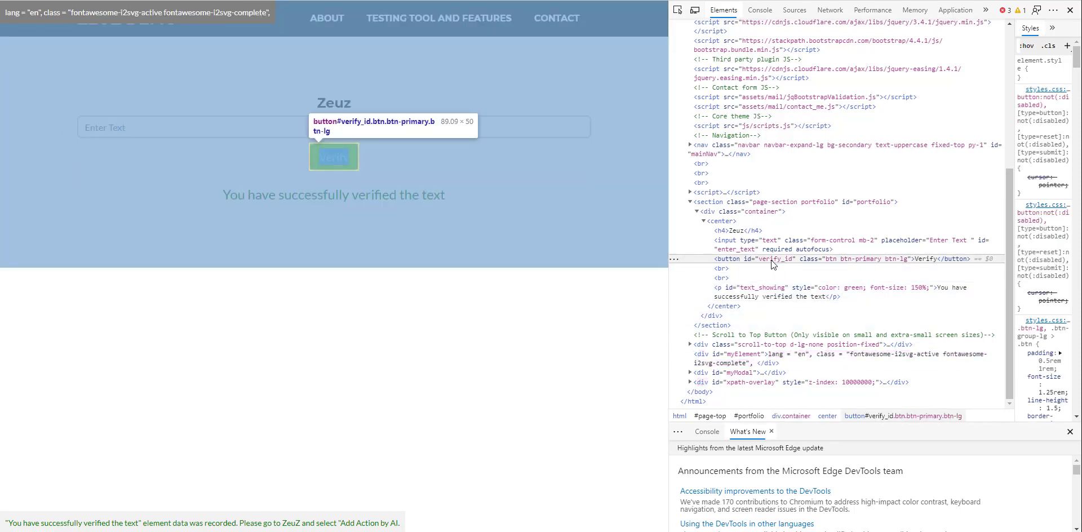
pyautogui.rightClick(294, 195)
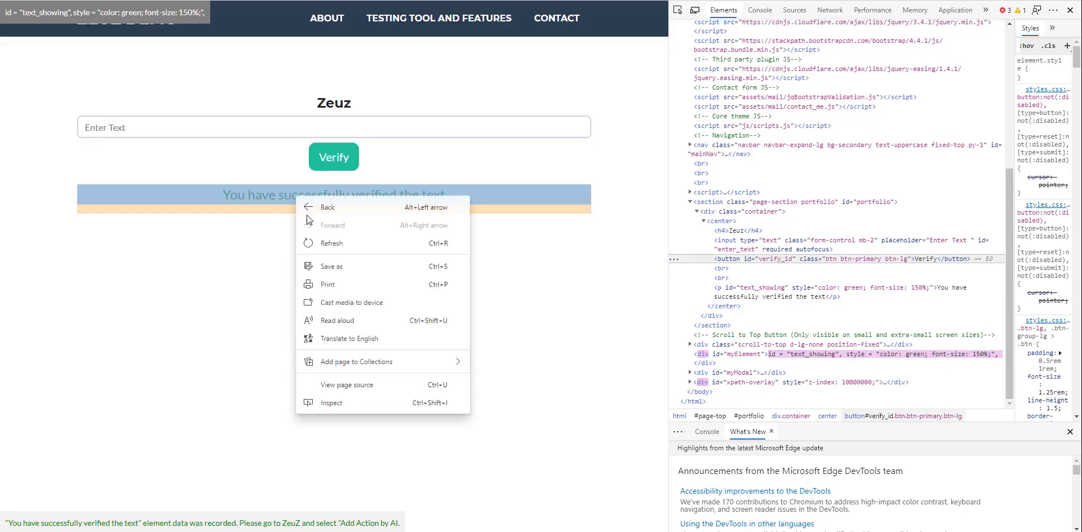
pyautogui.click(332, 402)
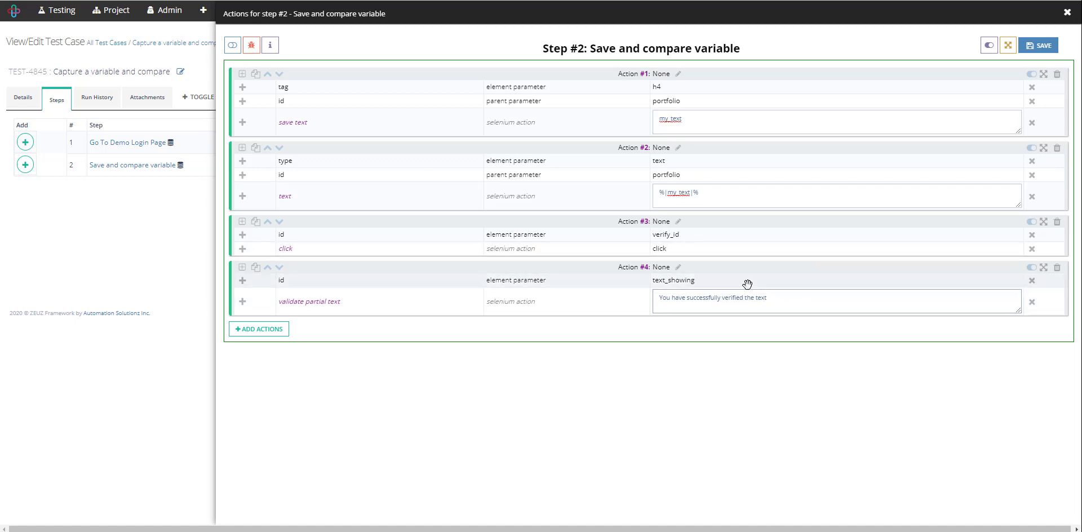
# Save the step's actions and set VP to Yes for "Save and compare variable" and No for "Go To Demo Login Page"
pyautogui.click(1043, 47)
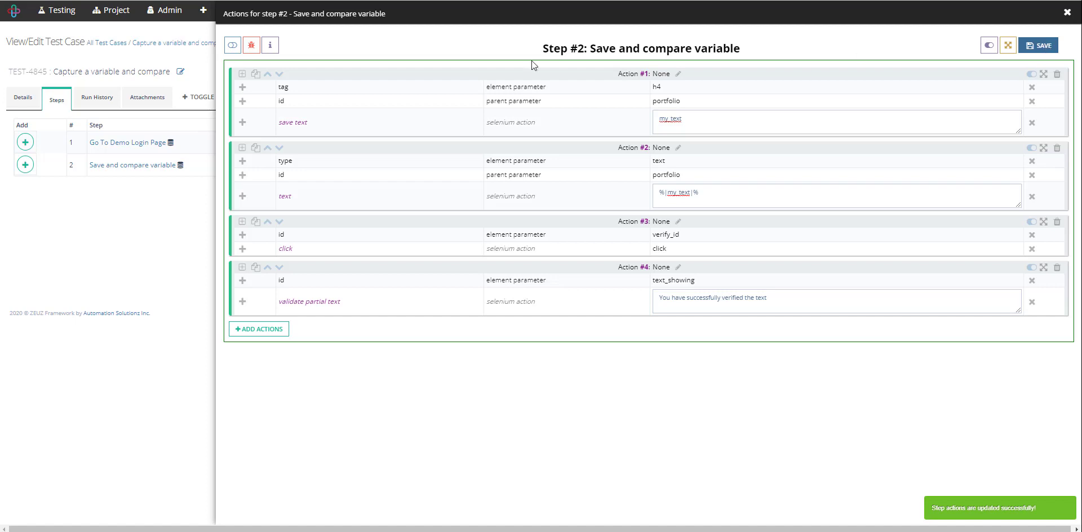
pyautogui.click(157, 220)
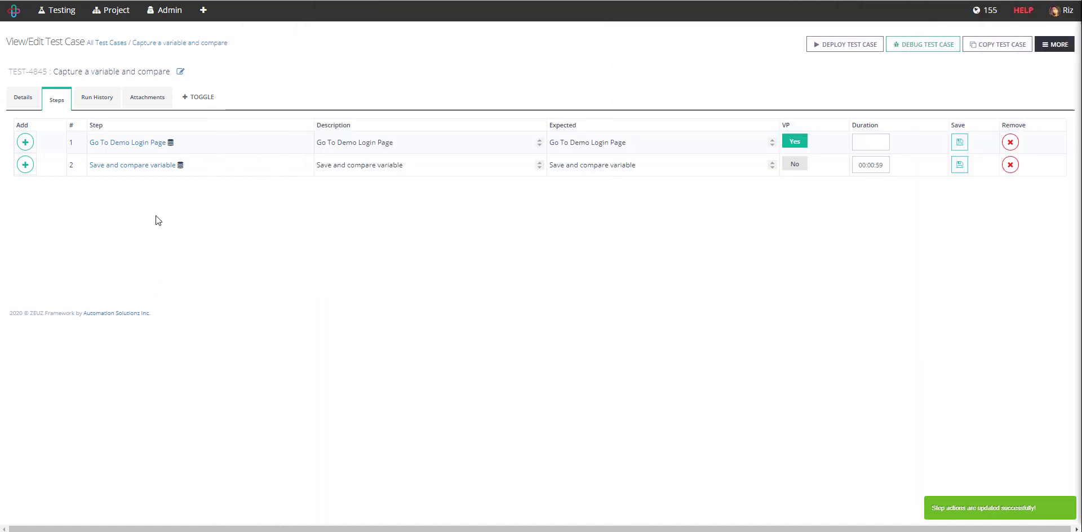
pyautogui.click(793, 165)
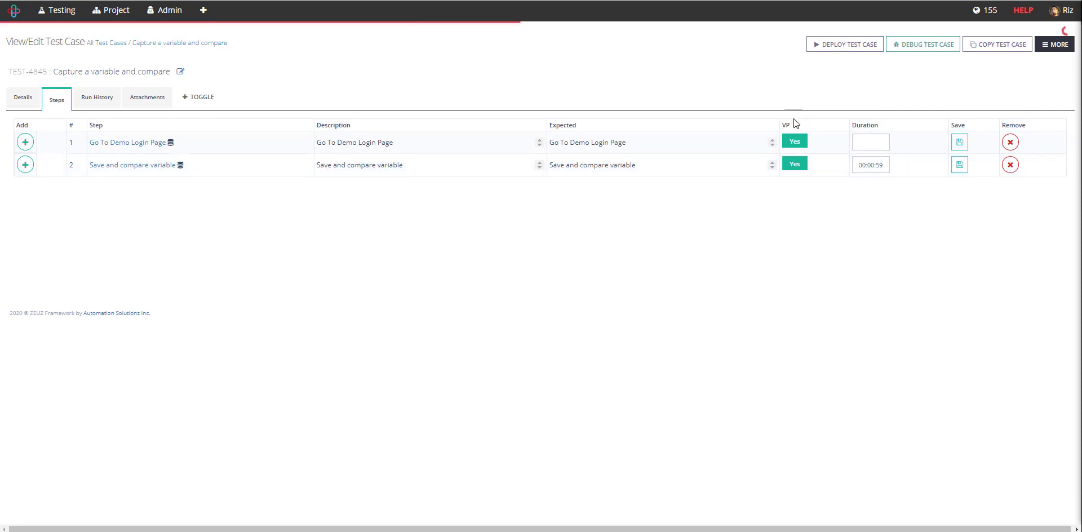
pyautogui.click(794, 142)
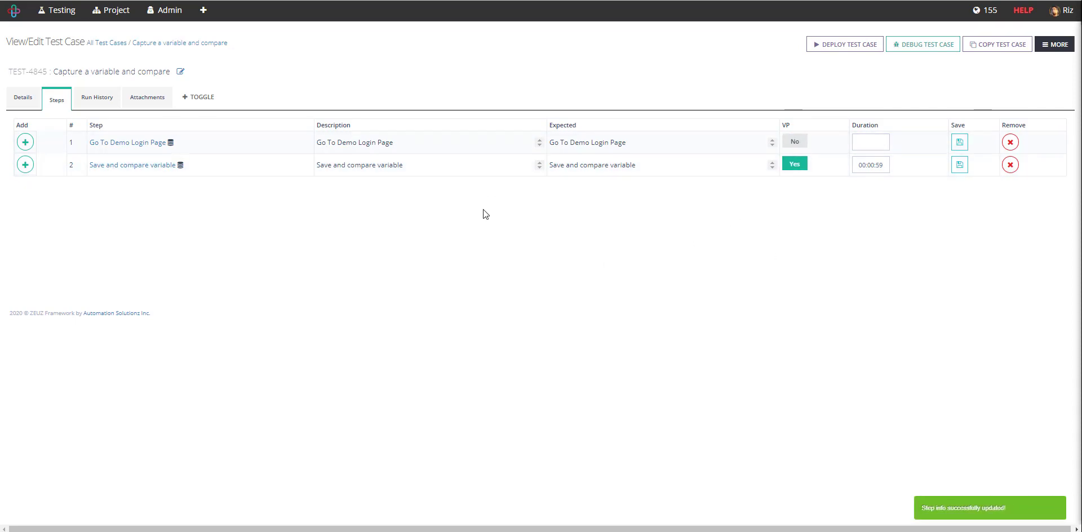